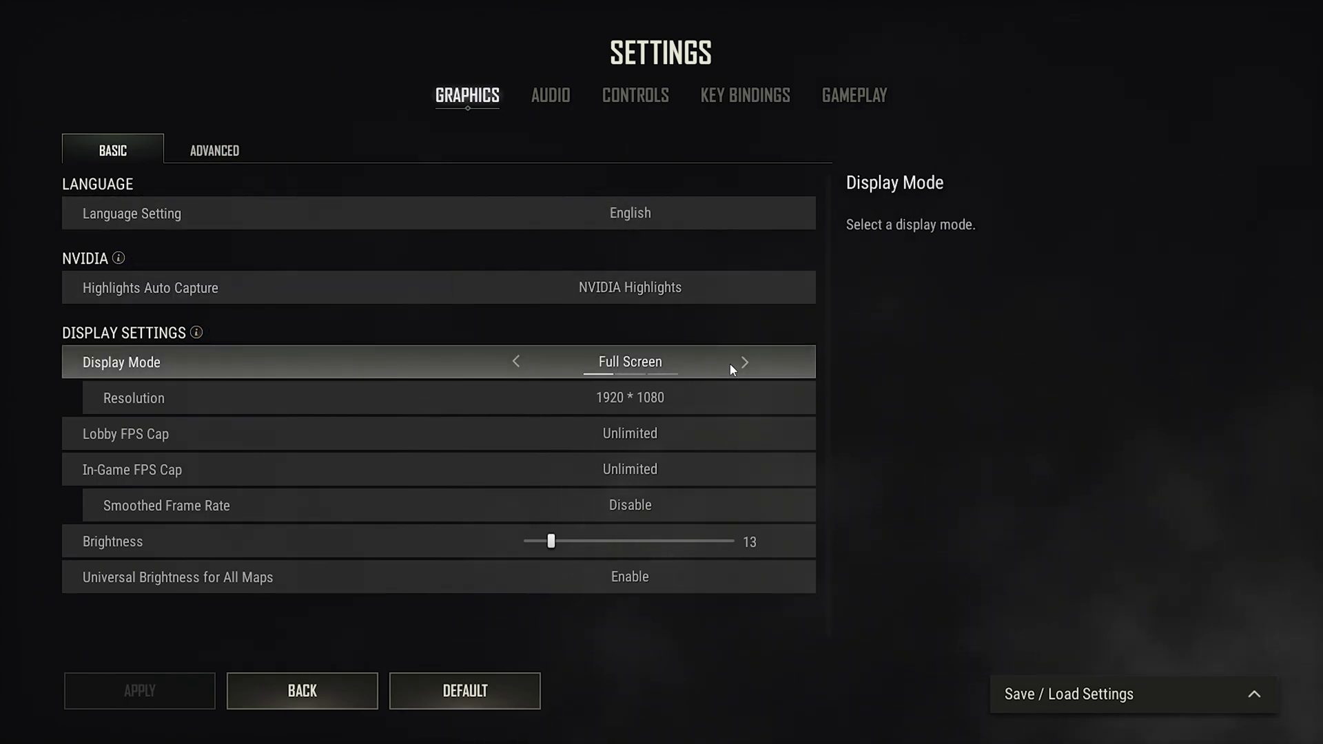
# Step: Keep full screen, choose 1280 * 720, leave Lobby FPS Cap Unlimited, and enable Smoothed Frame Rate
pyautogui.click(516, 361)
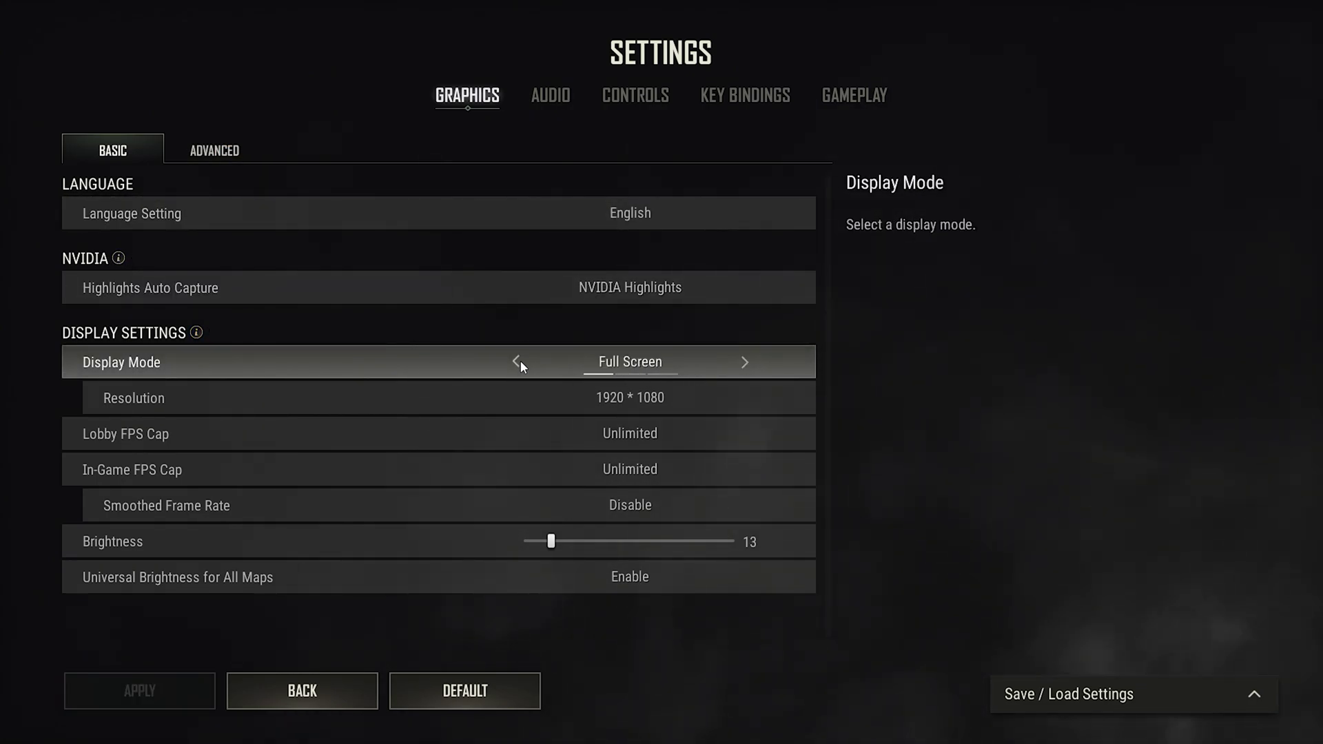
pyautogui.click(714, 394)
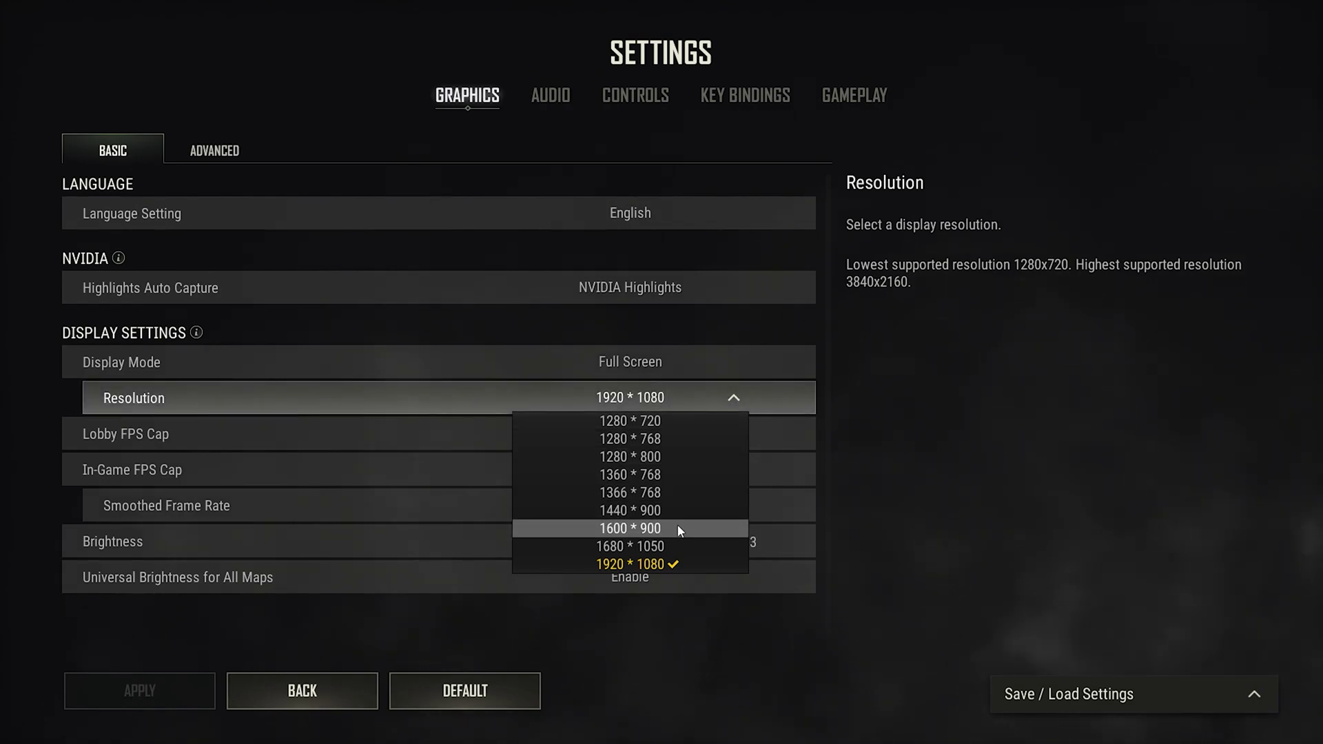
pyautogui.click(659, 420)
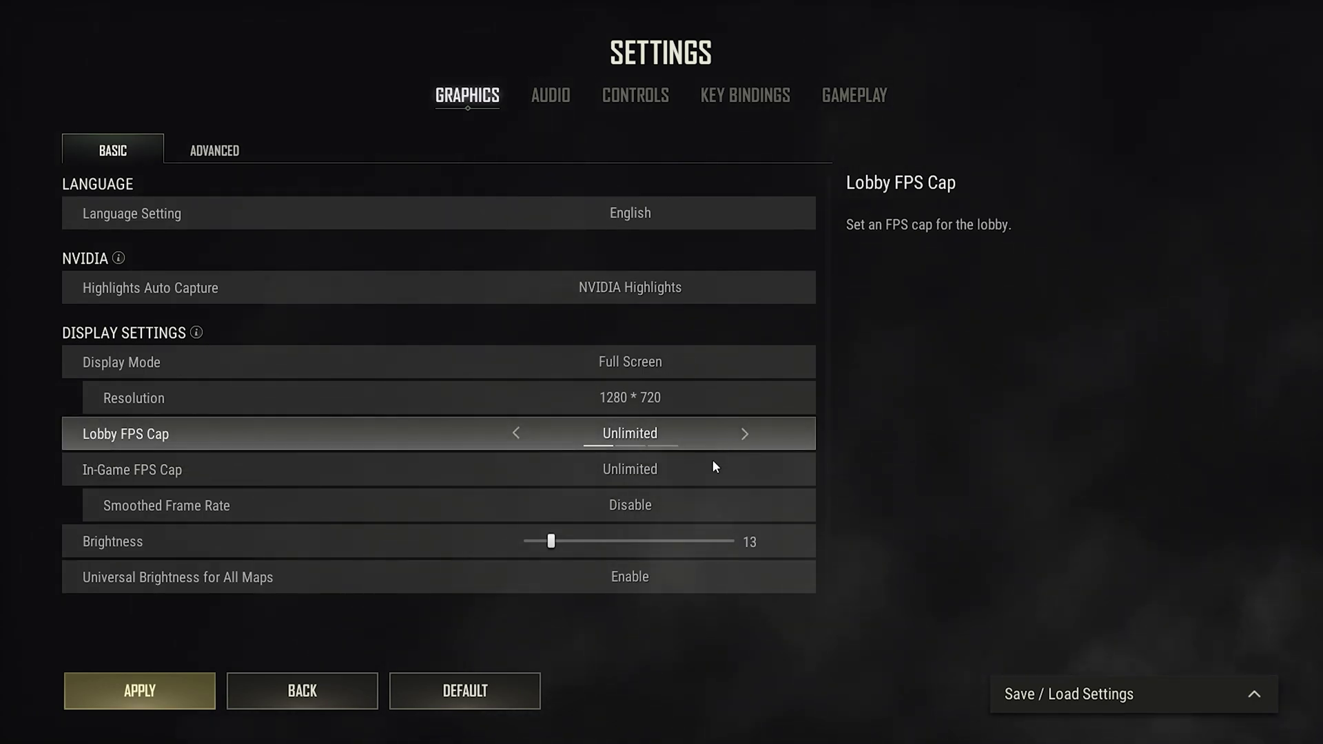
pyautogui.click(745, 433)
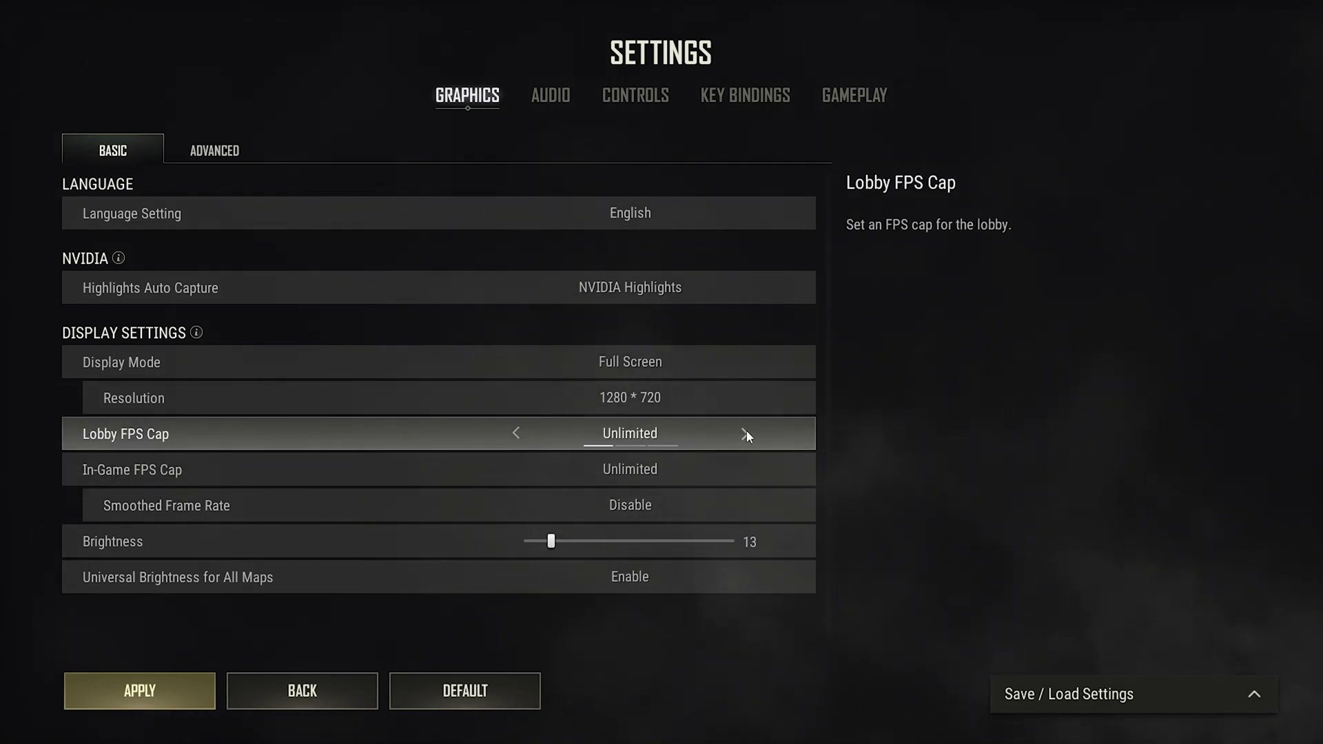
pyautogui.click(517, 434)
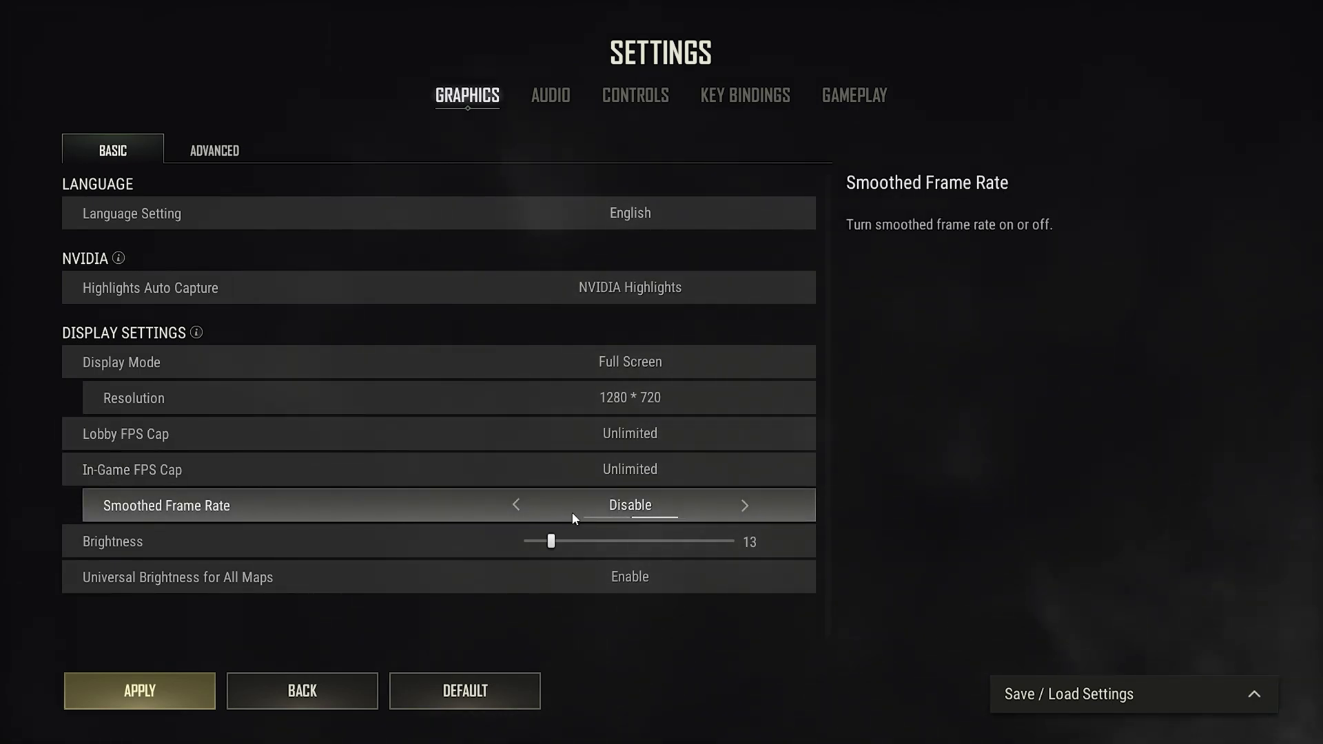
pyautogui.click(518, 505)
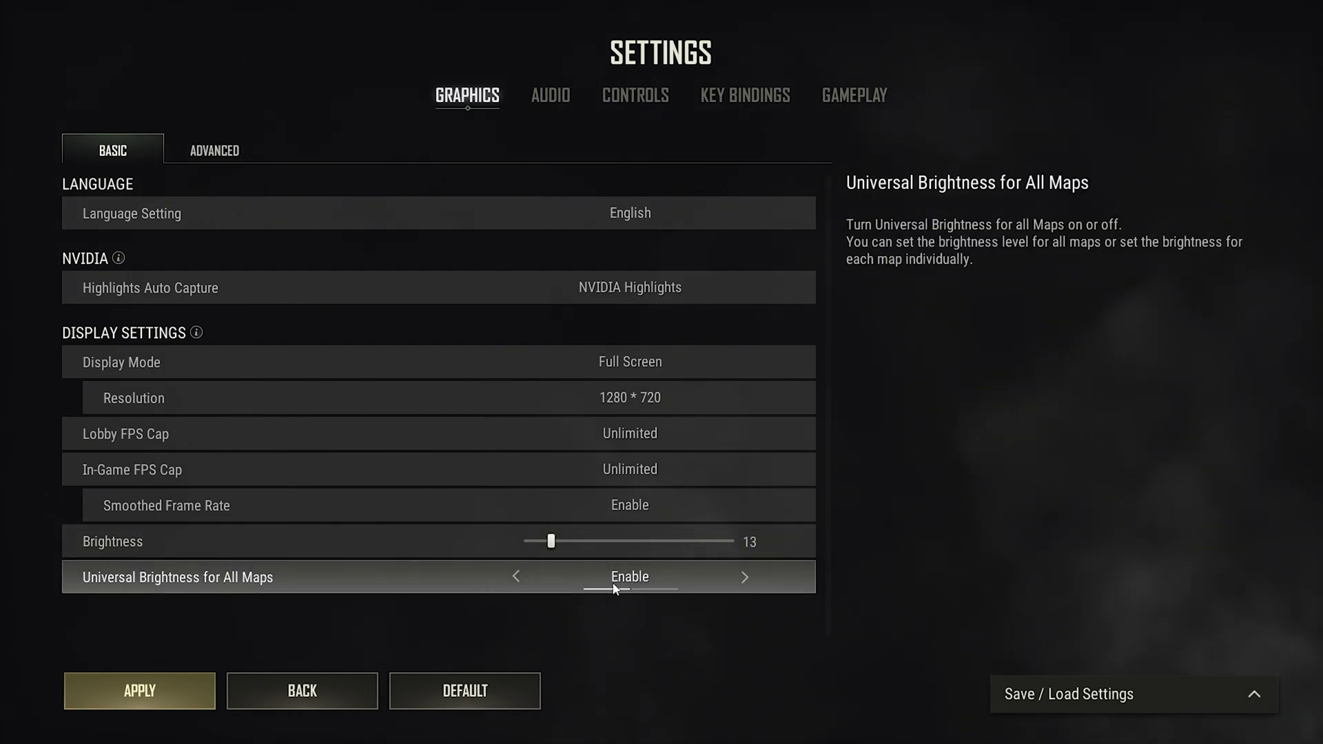
# Step: On the Advanced graphics settings, set Render Scale to 70 and Overall Graphics Quality to Very Low
pyautogui.click(206, 152)
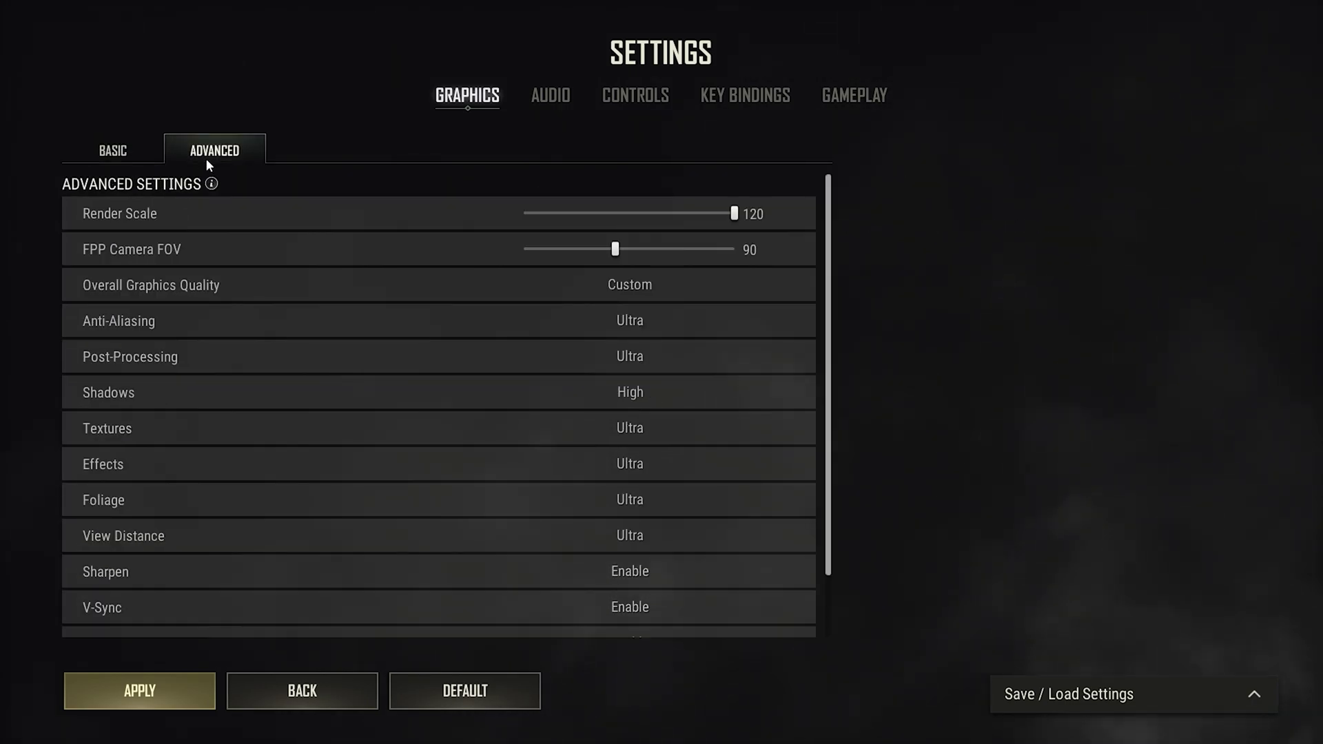
pyautogui.moveTo(737, 214); pyautogui.dragTo(496, 217)
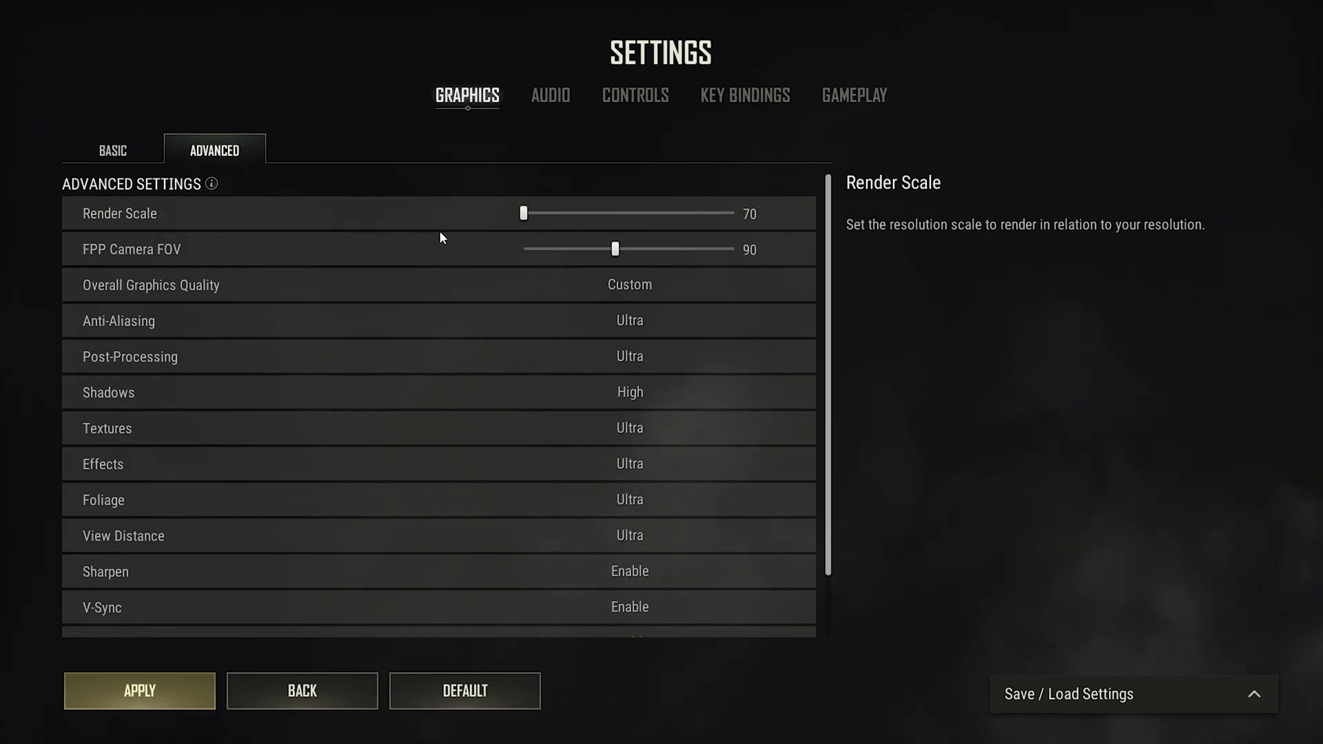
pyautogui.doubleClick(517, 283)
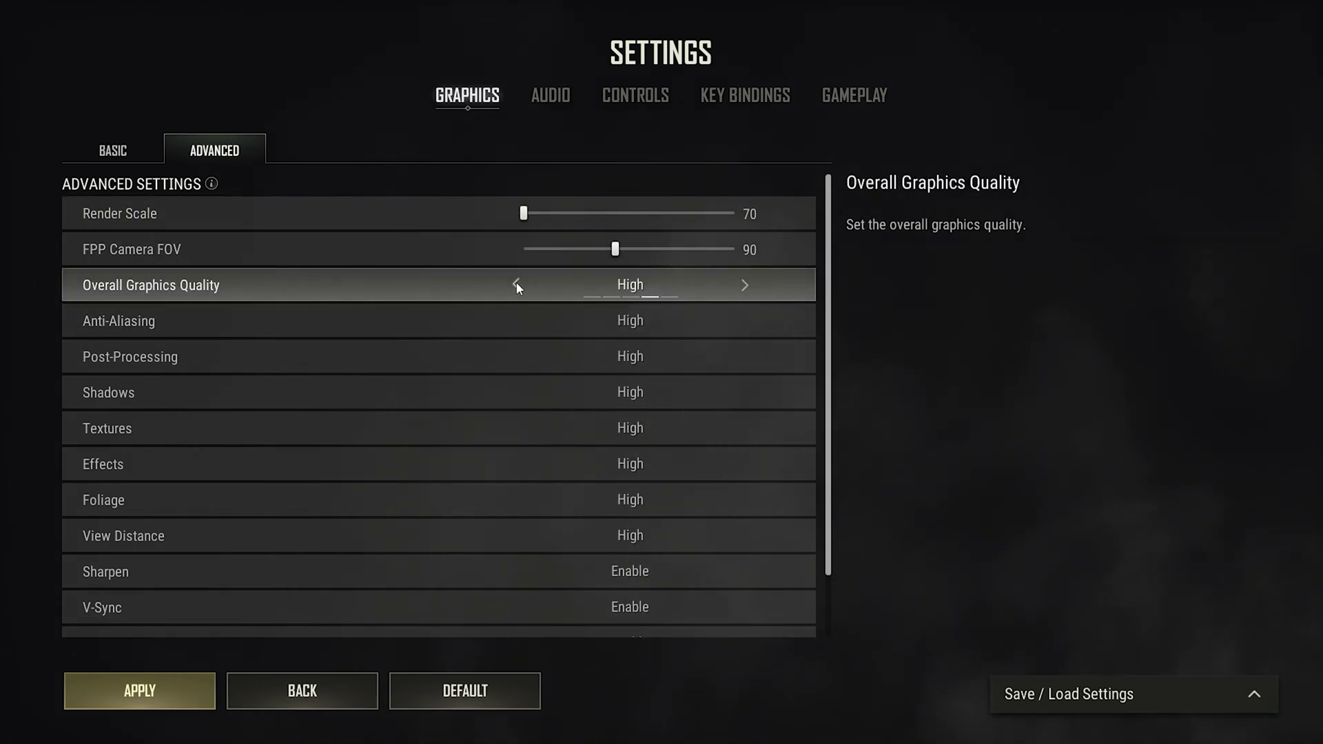
pyautogui.click(516, 284)
pyautogui.doubleClick(515, 285)
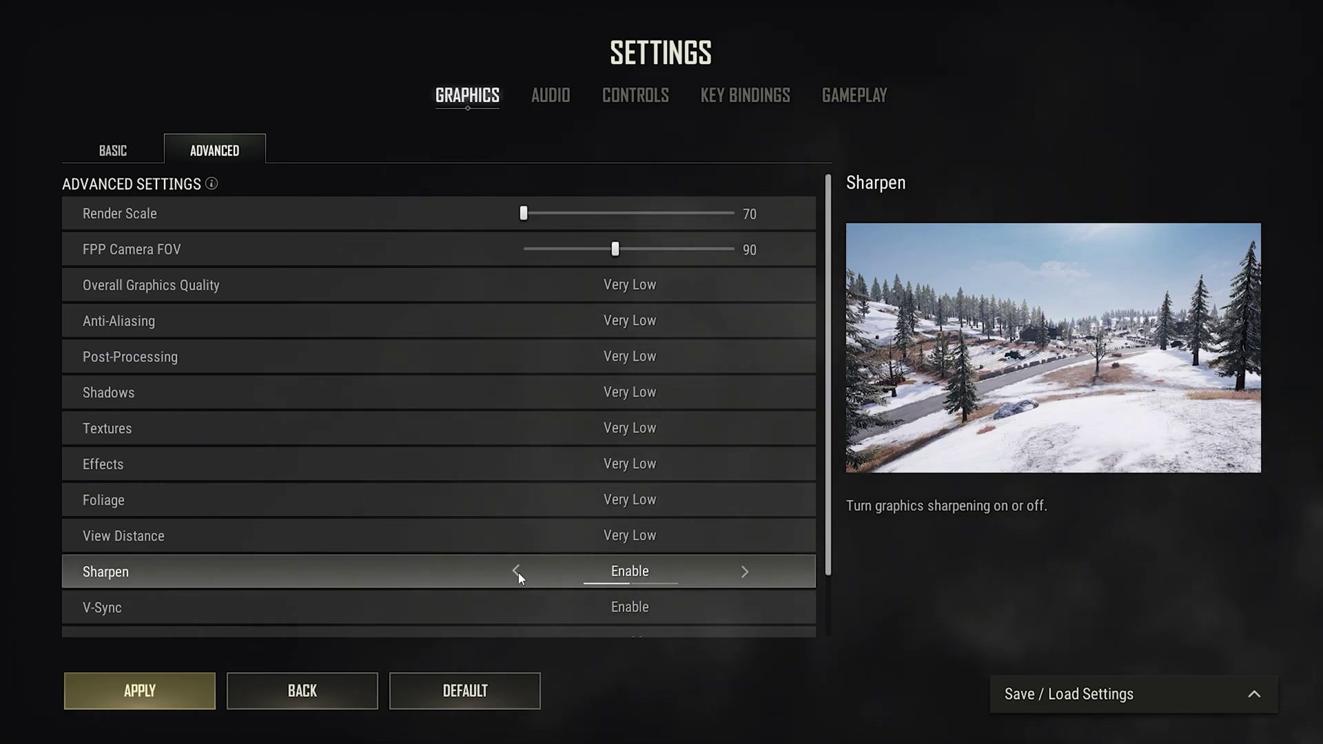
# Step: Disable Sharpen, V-Sync and Motion Blur
pyautogui.click(518, 572)
pyautogui.scroll(-1, 643, 615)
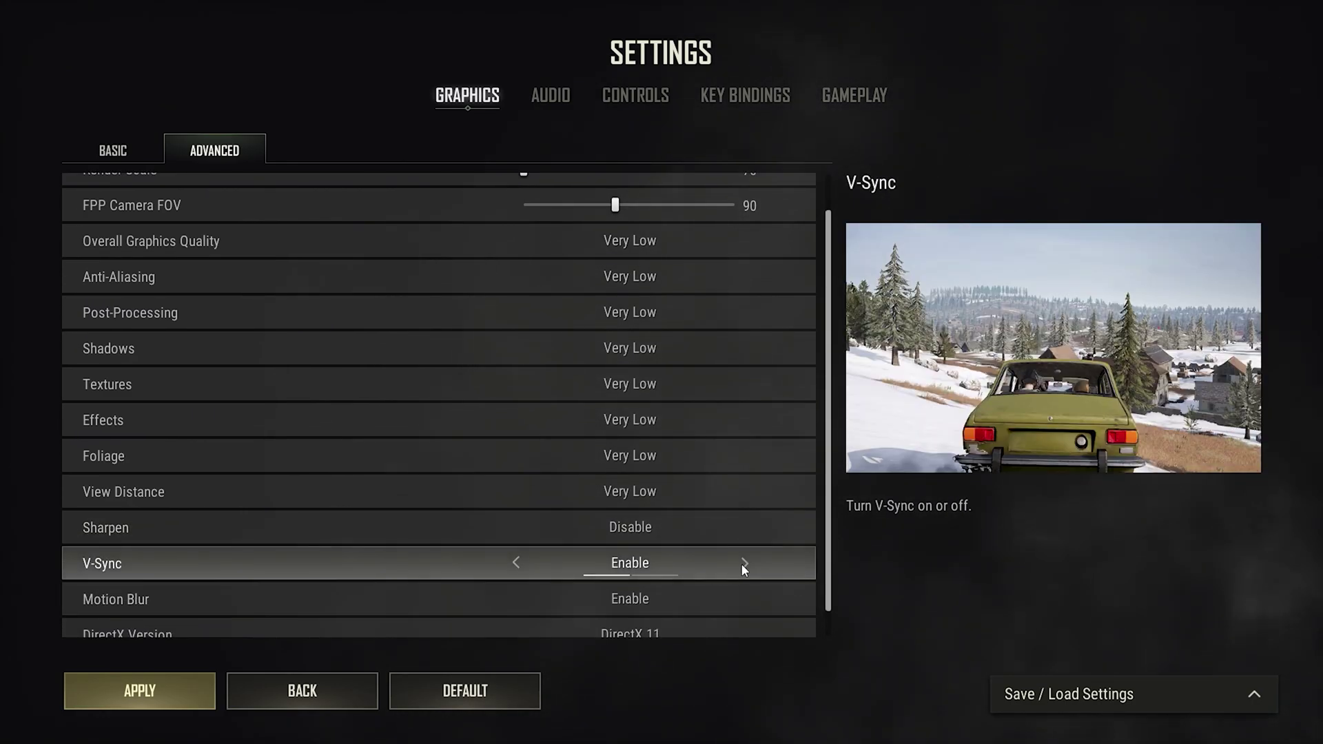
pyautogui.click(743, 563)
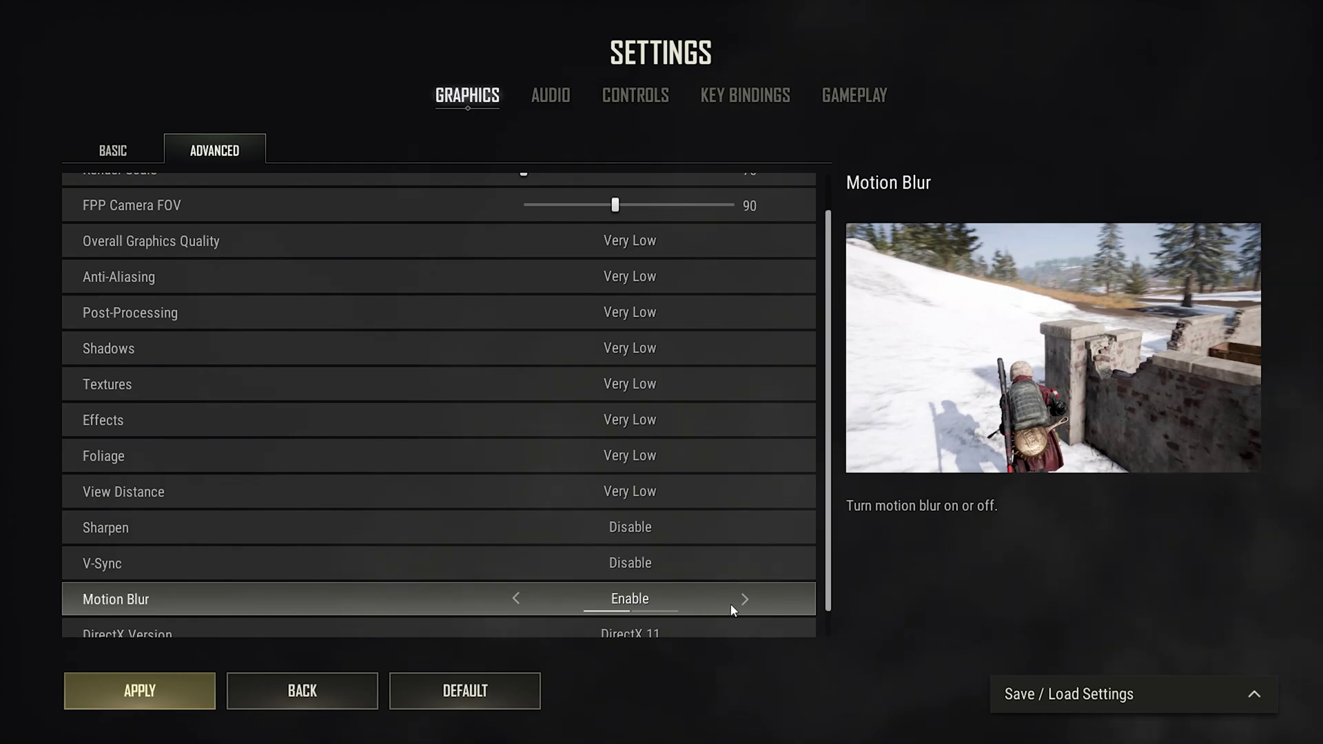
pyautogui.click(745, 600)
pyautogui.scroll(-1, 714, 588)
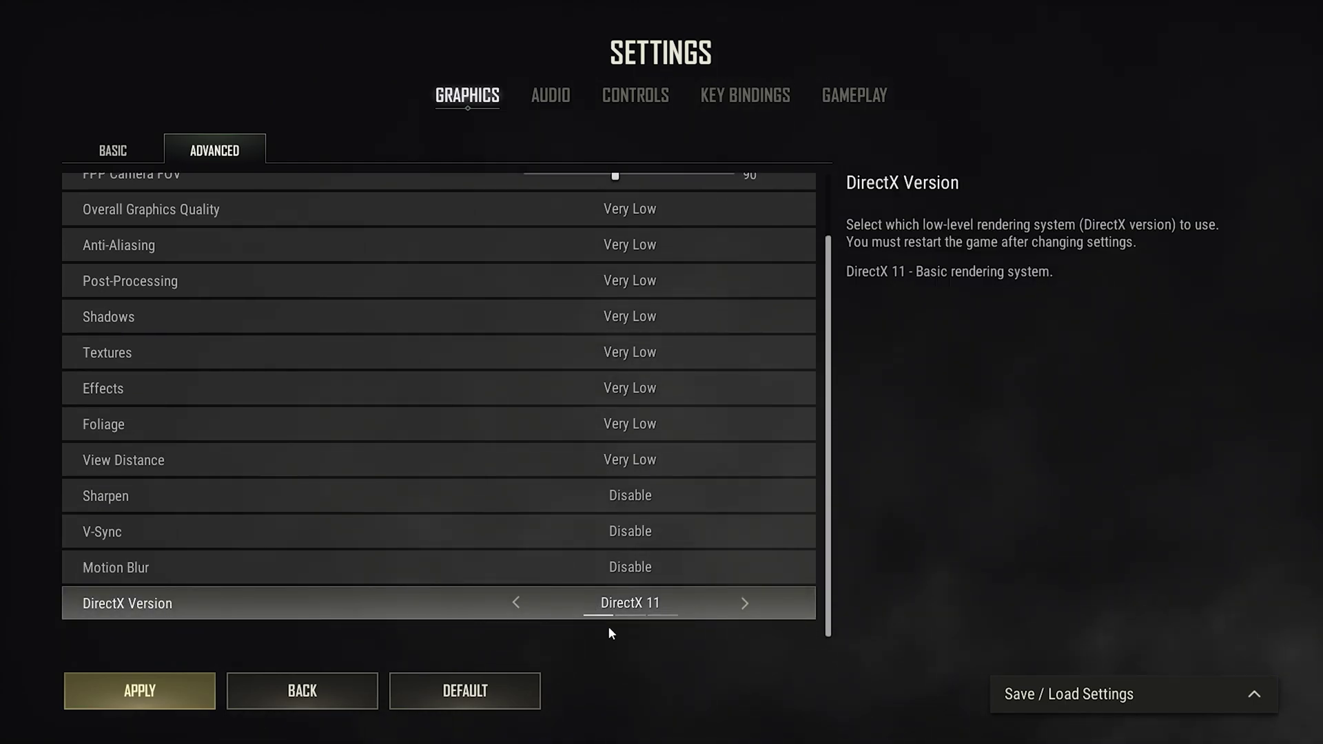
pyautogui.scroll(2, 620, 474)
pyautogui.scroll(2, 599, 414)
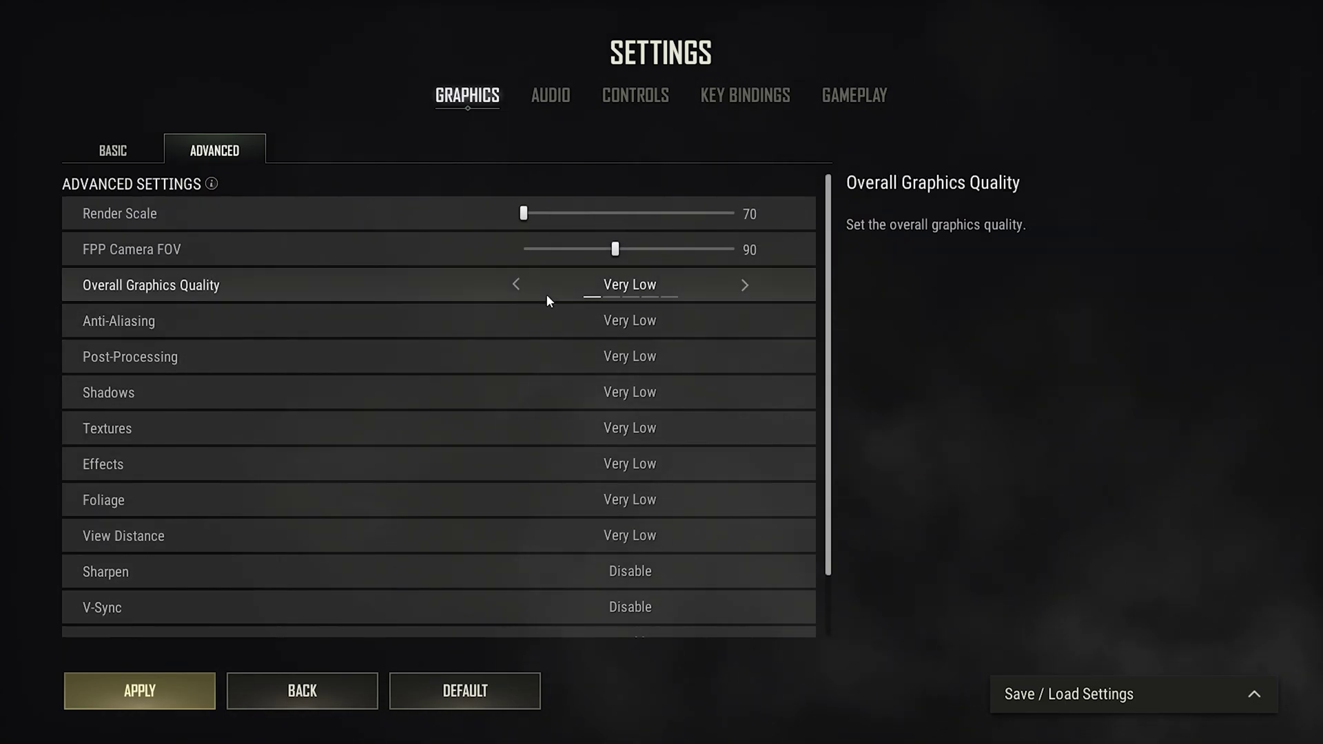
pyautogui.scroll(-2, 545, 295)
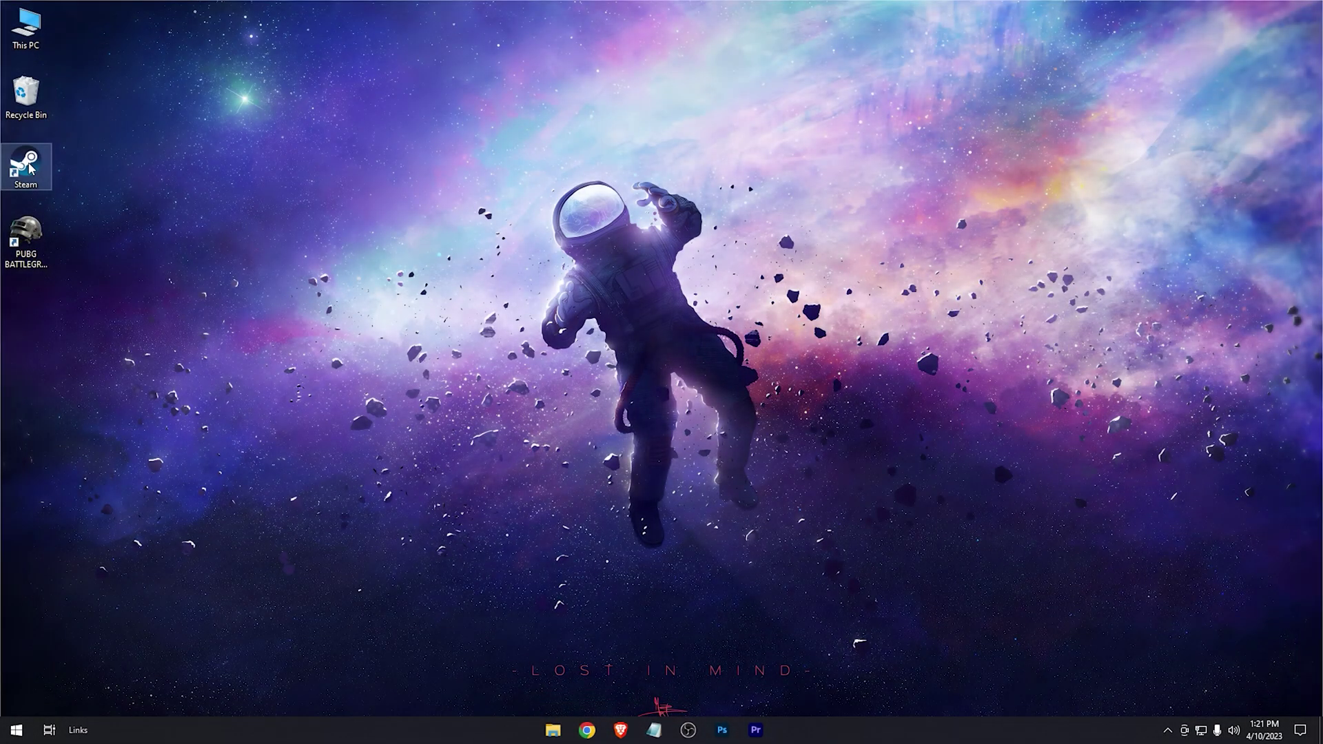
# Step: Launch Steam and browse the local files of PUBG: BATTLEGROUNDS
pyautogui.doubleClick(34, 172)
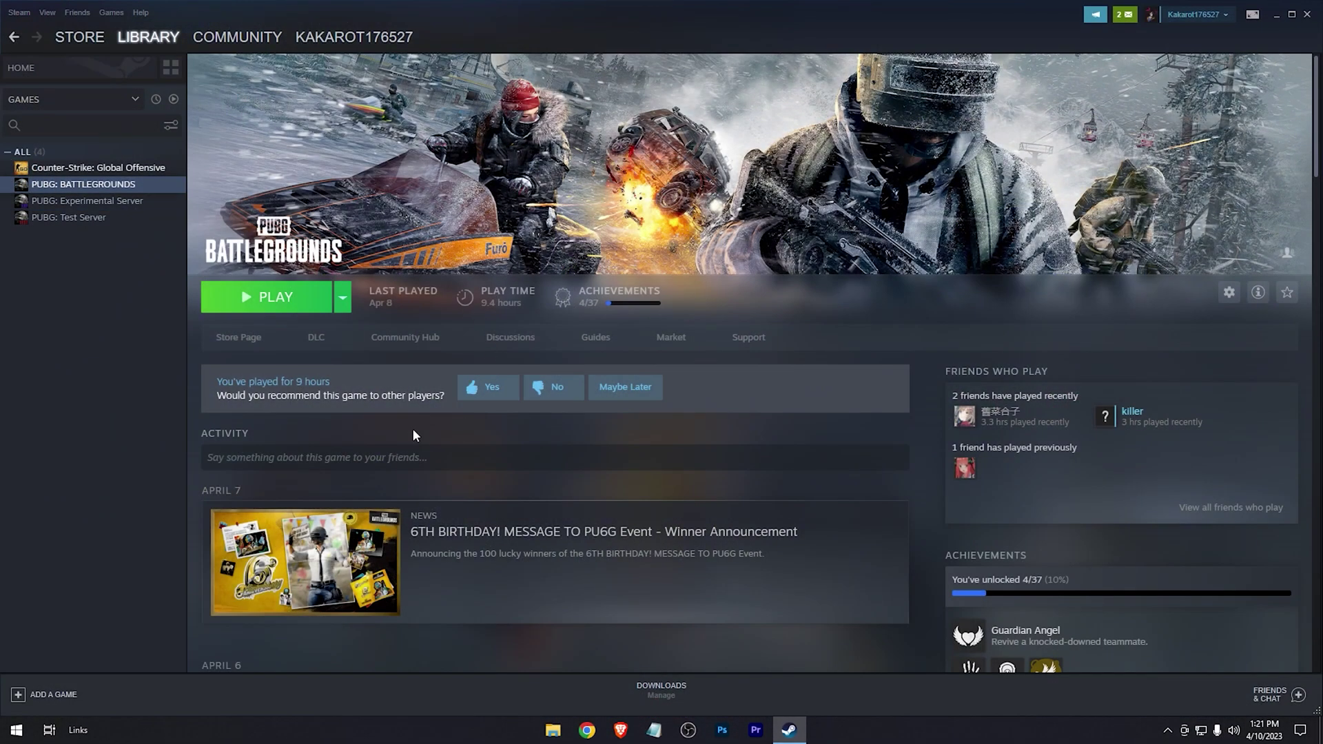
pyautogui.rightClick(146, 190)
pyautogui.moveTo(170, 251)
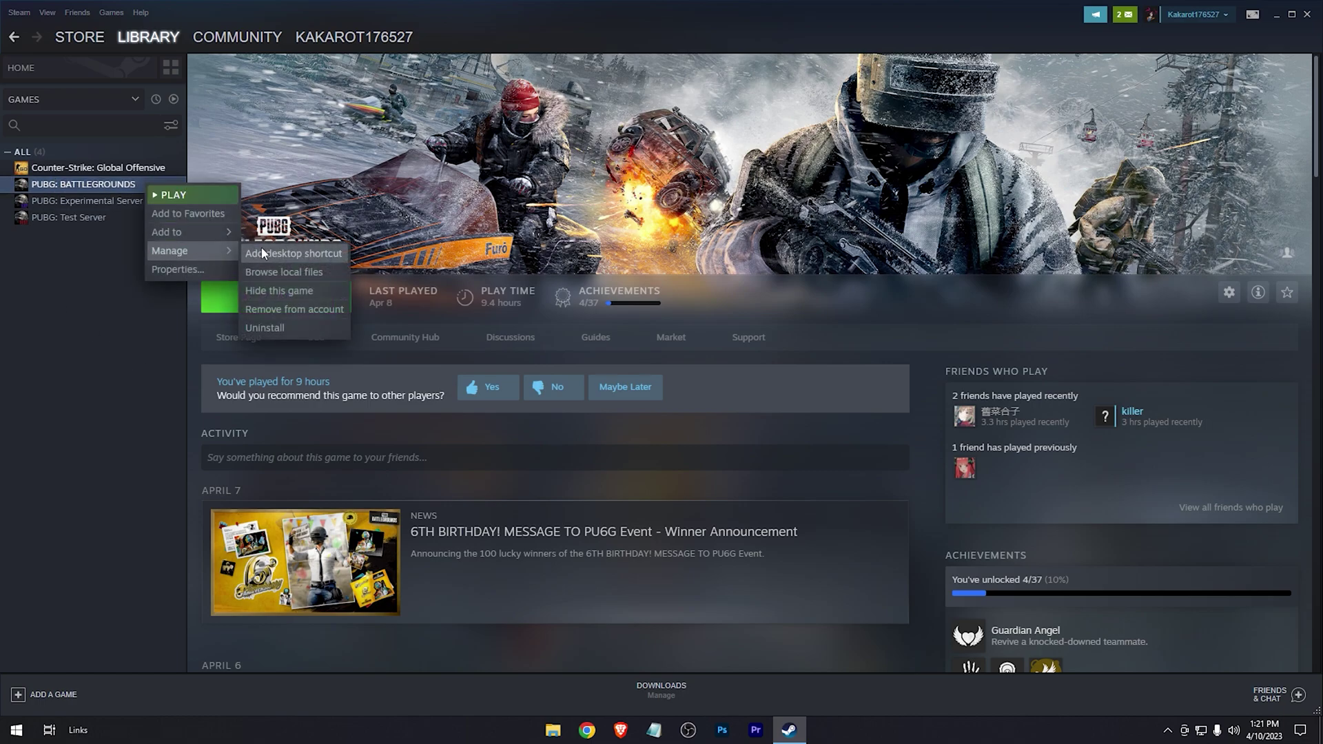
pyautogui.click(303, 271)
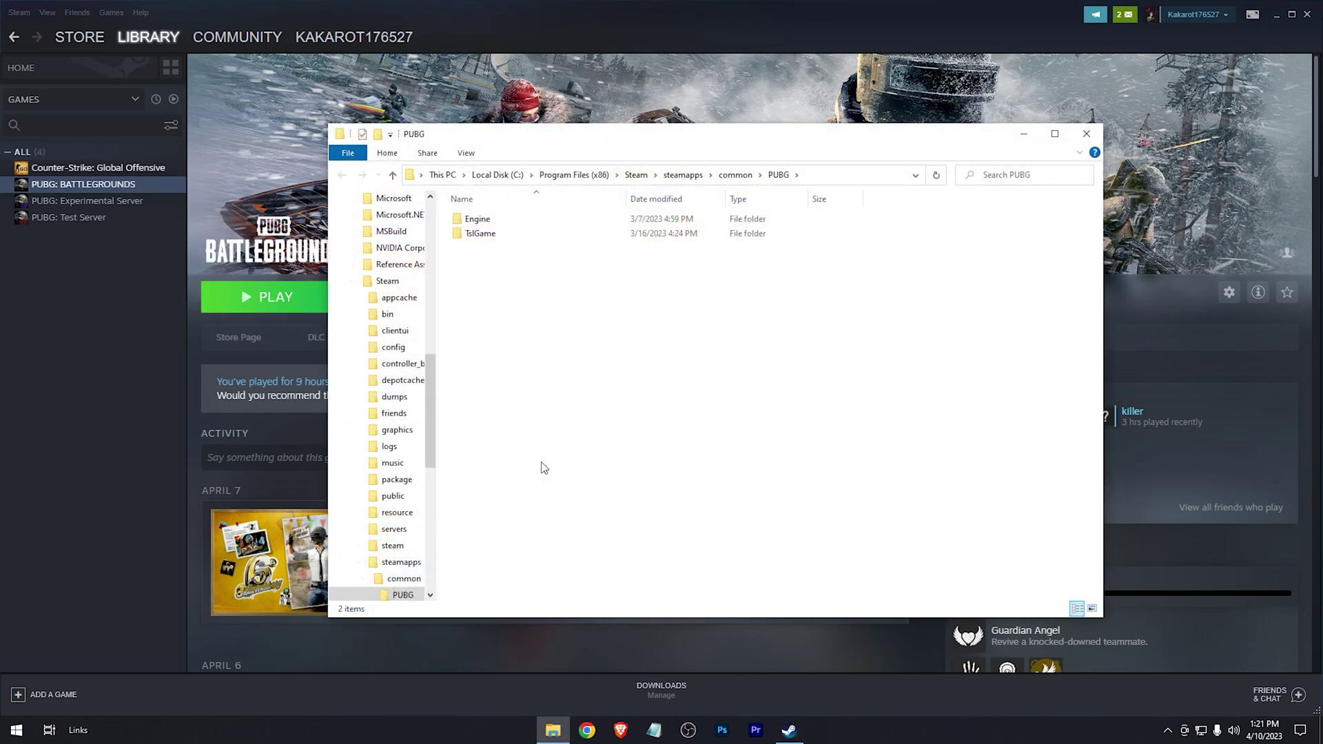
# Step: Go to TslGame > Binaries > Win64 and select TslGame.exe
pyautogui.click(485, 235)
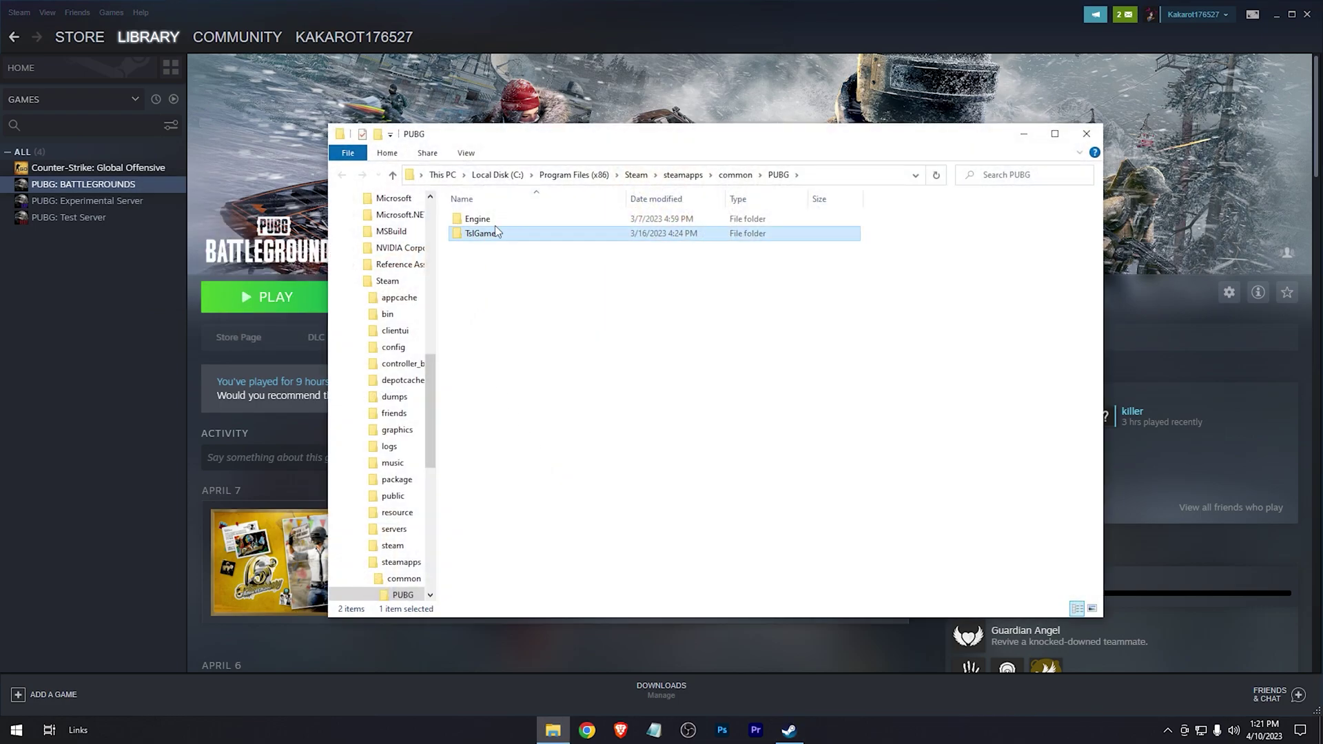
pyautogui.doubleClick(488, 237)
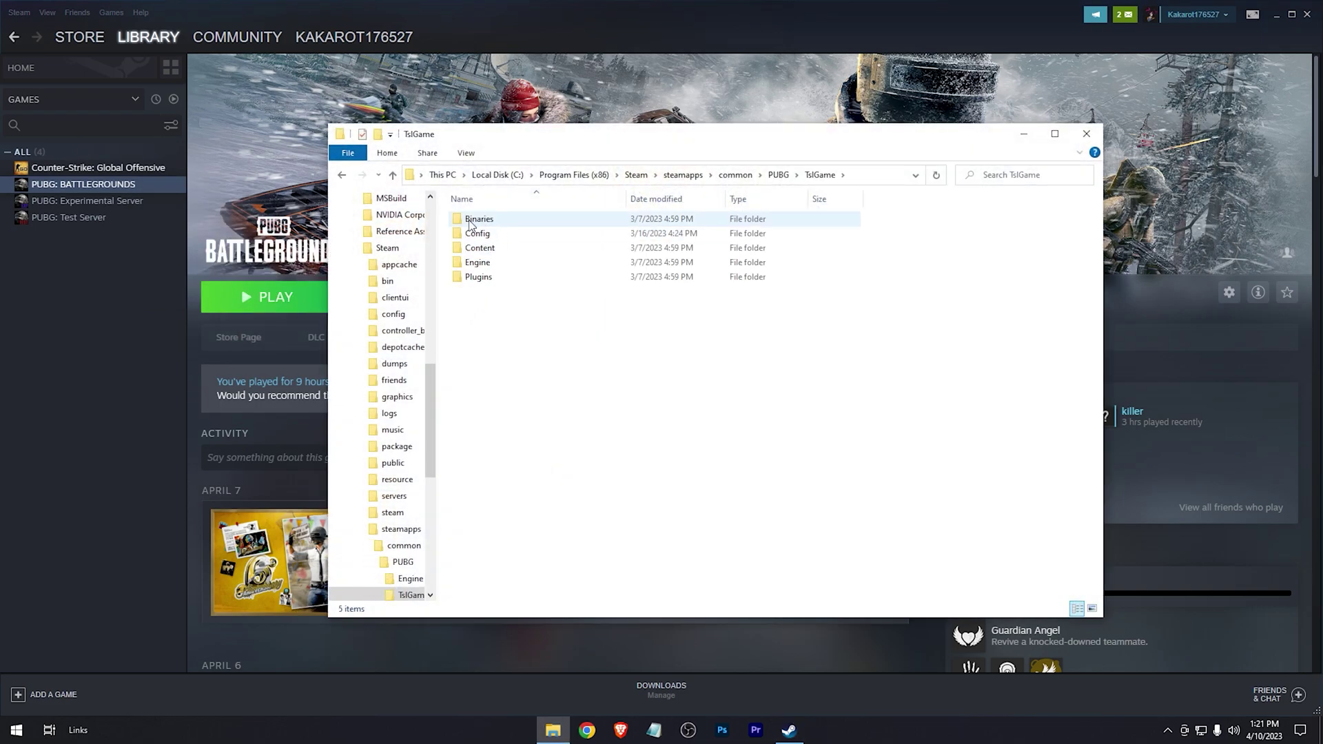
pyautogui.doubleClick(499, 225)
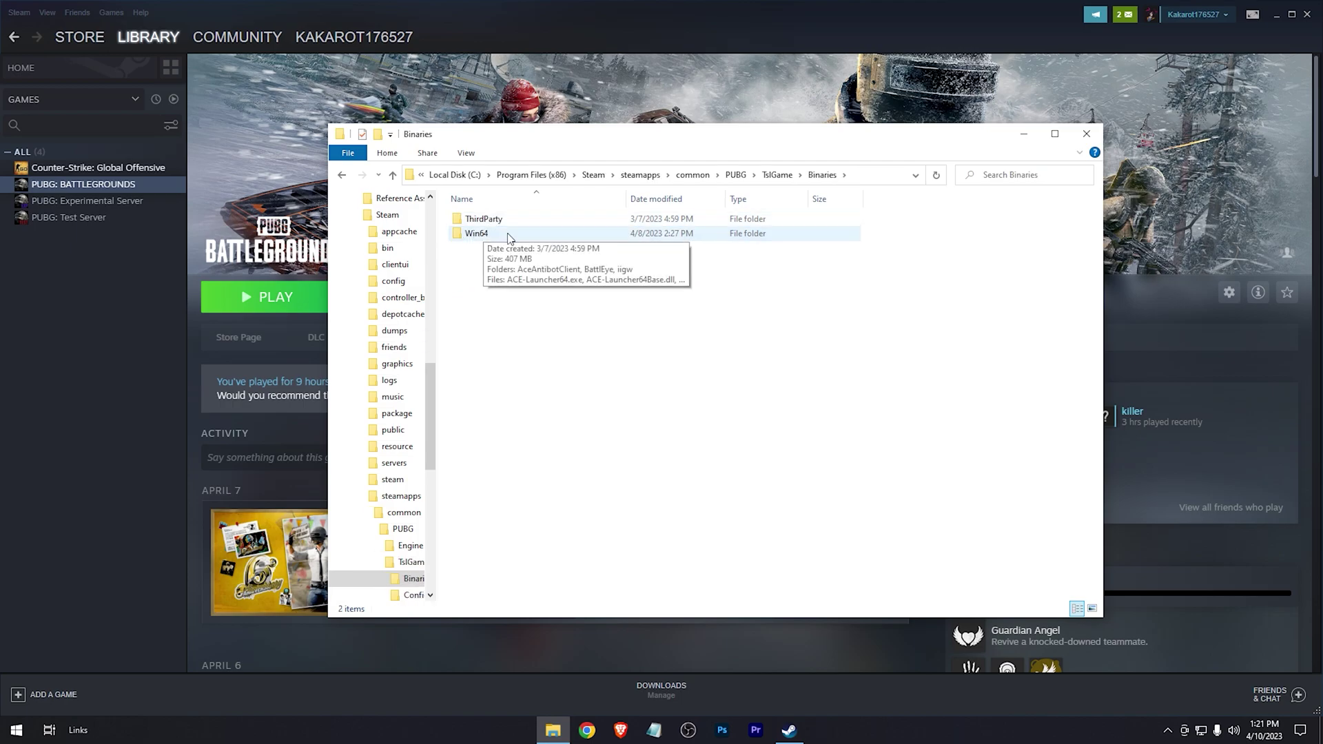
pyautogui.doubleClick(507, 238)
pyautogui.click(486, 332)
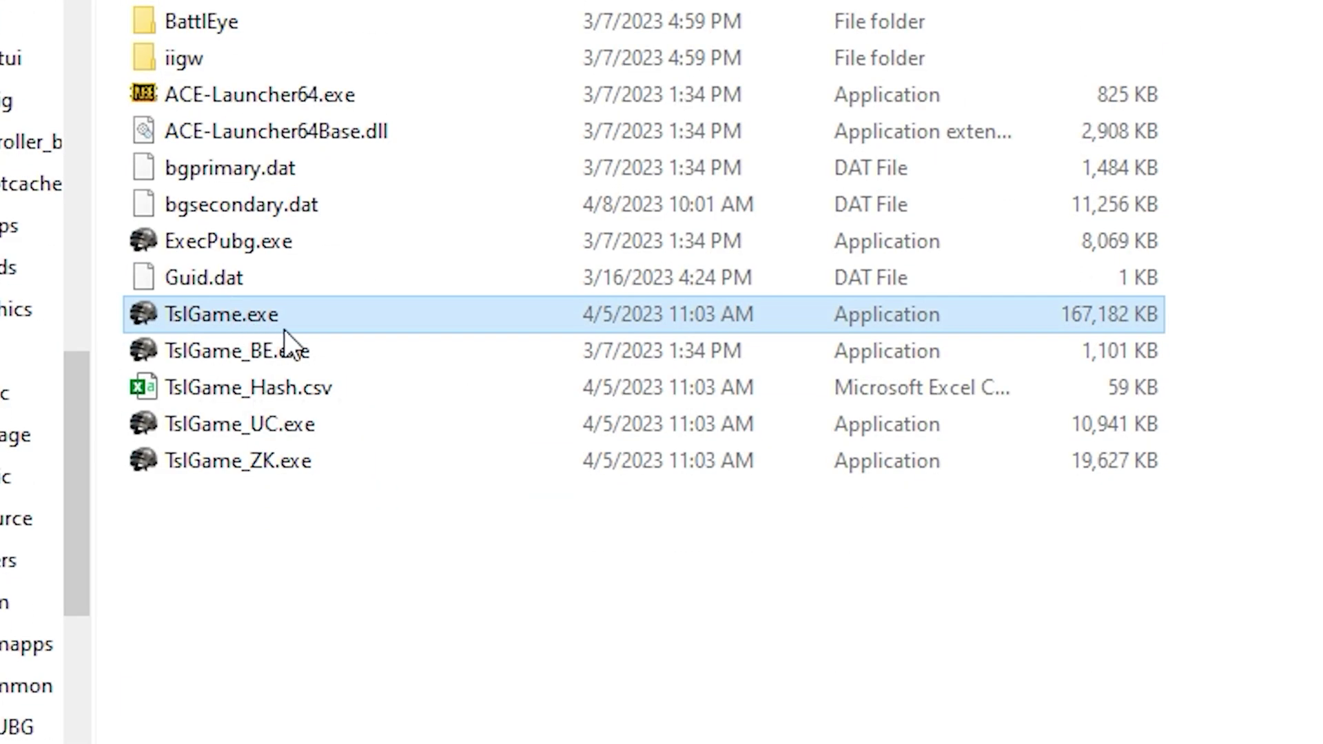
# Step: In TslGame.exe's Compatibility properties, override high DPI scaling and apply the changes
pyautogui.rightClick(374, 306)
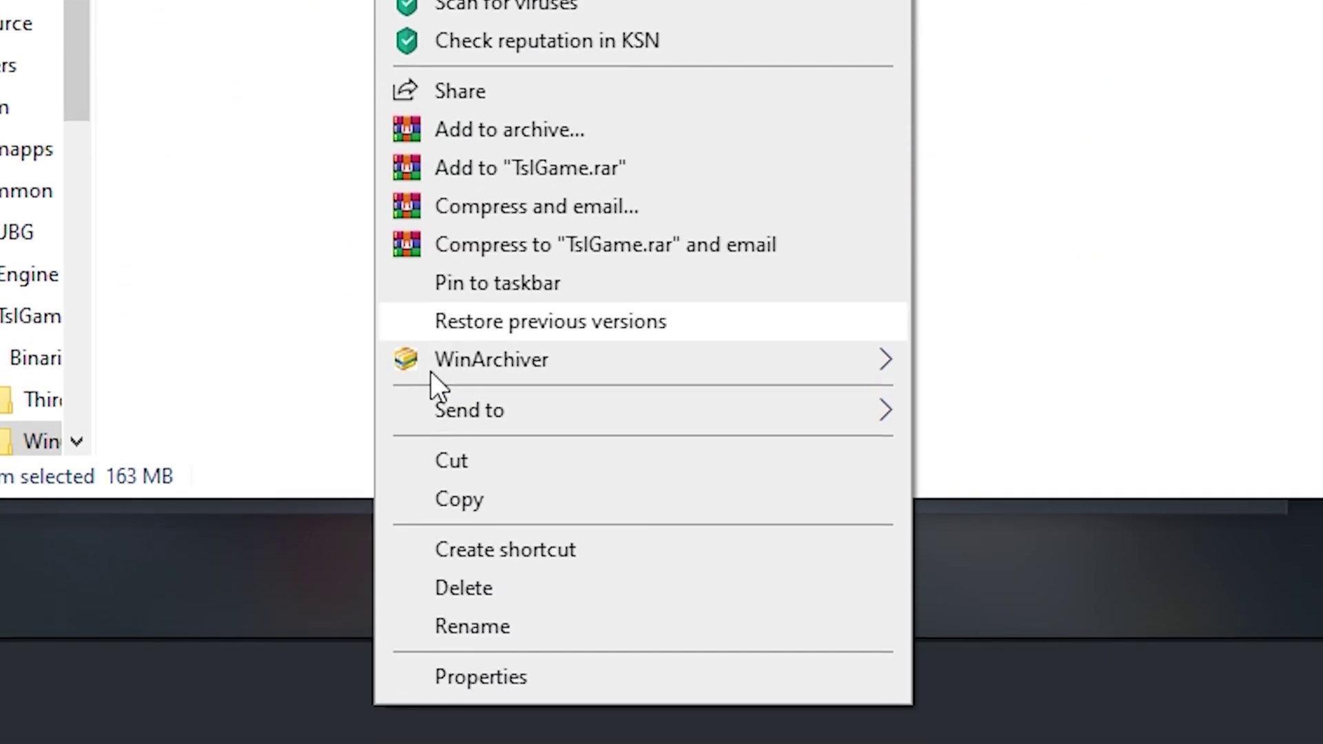
pyautogui.click(515, 632)
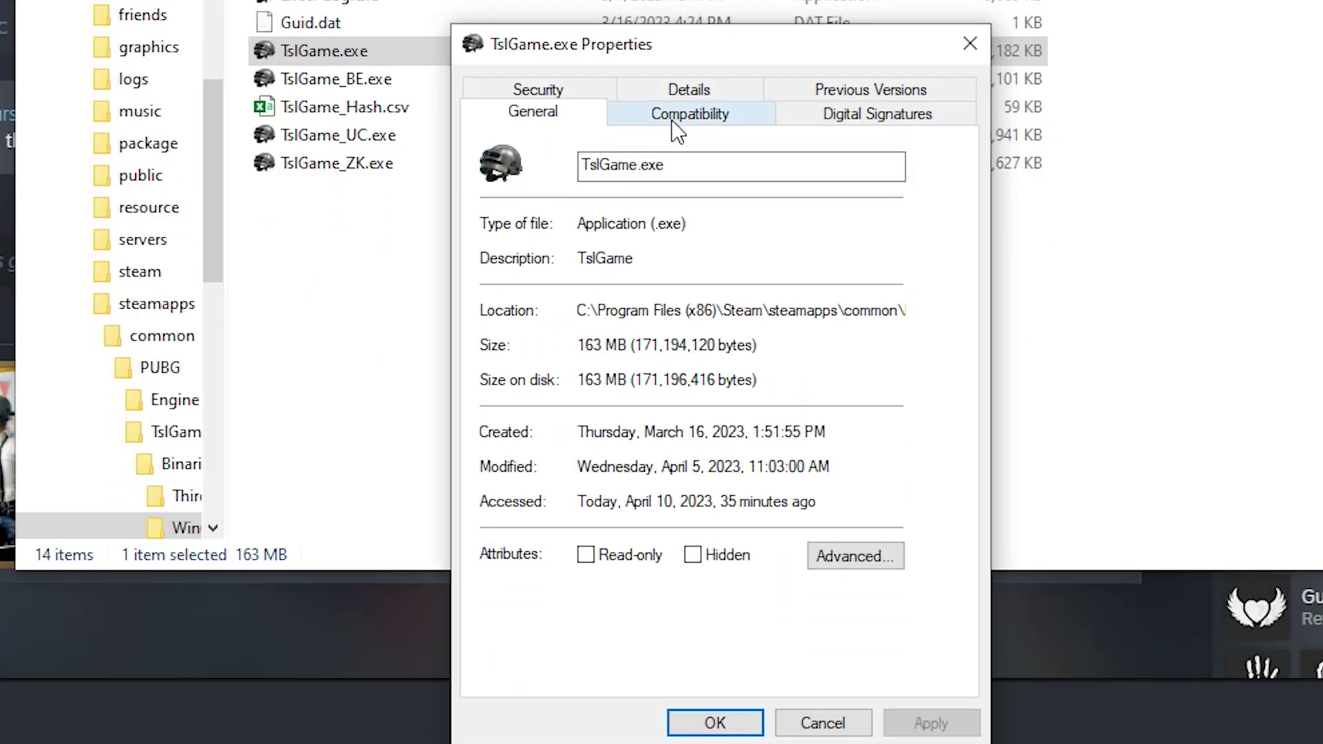
pyautogui.click(671, 116)
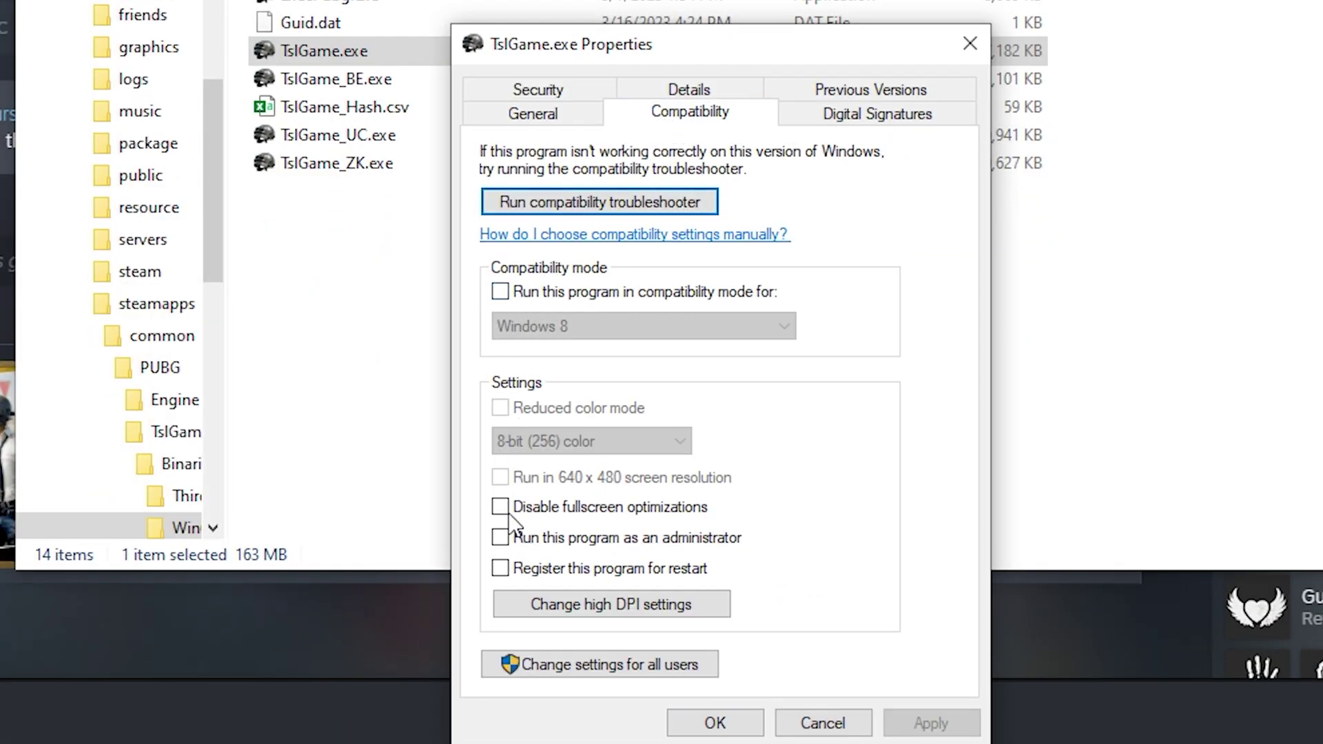
pyautogui.click(569, 598)
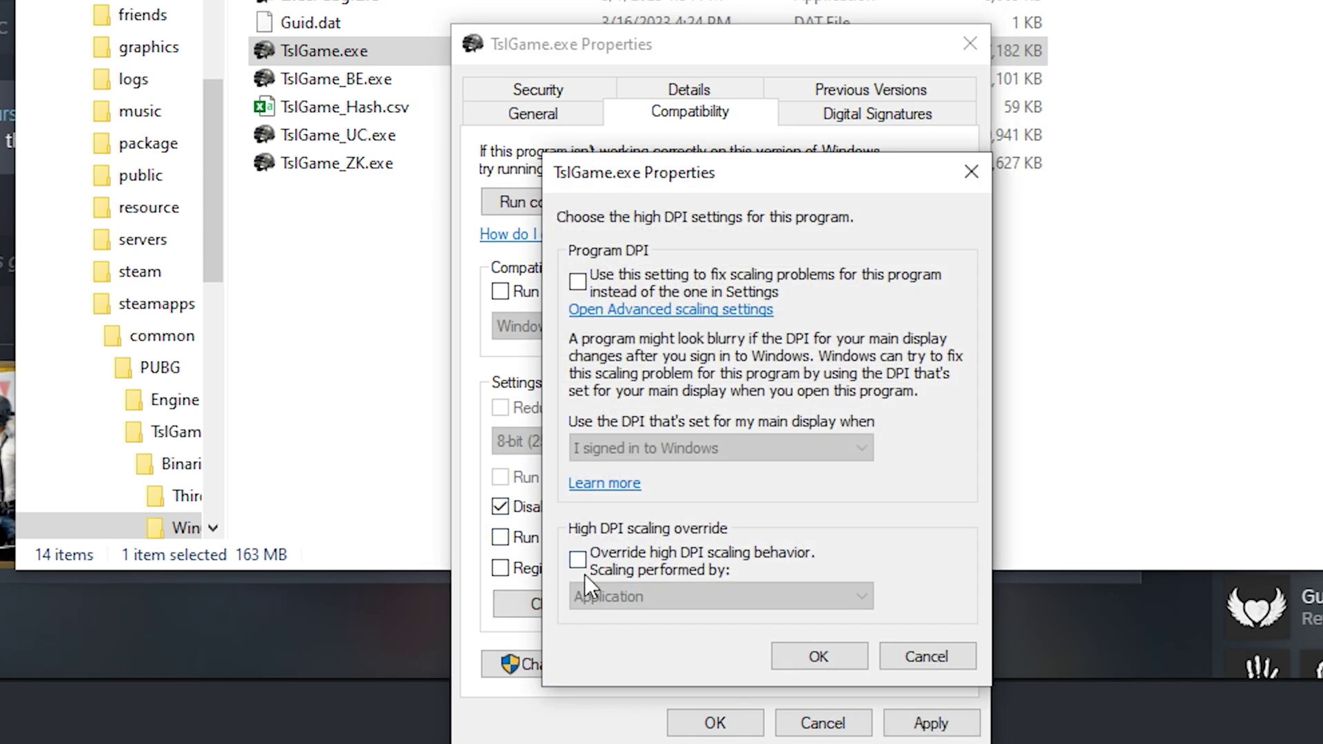
pyautogui.click(584, 574)
pyautogui.click(812, 652)
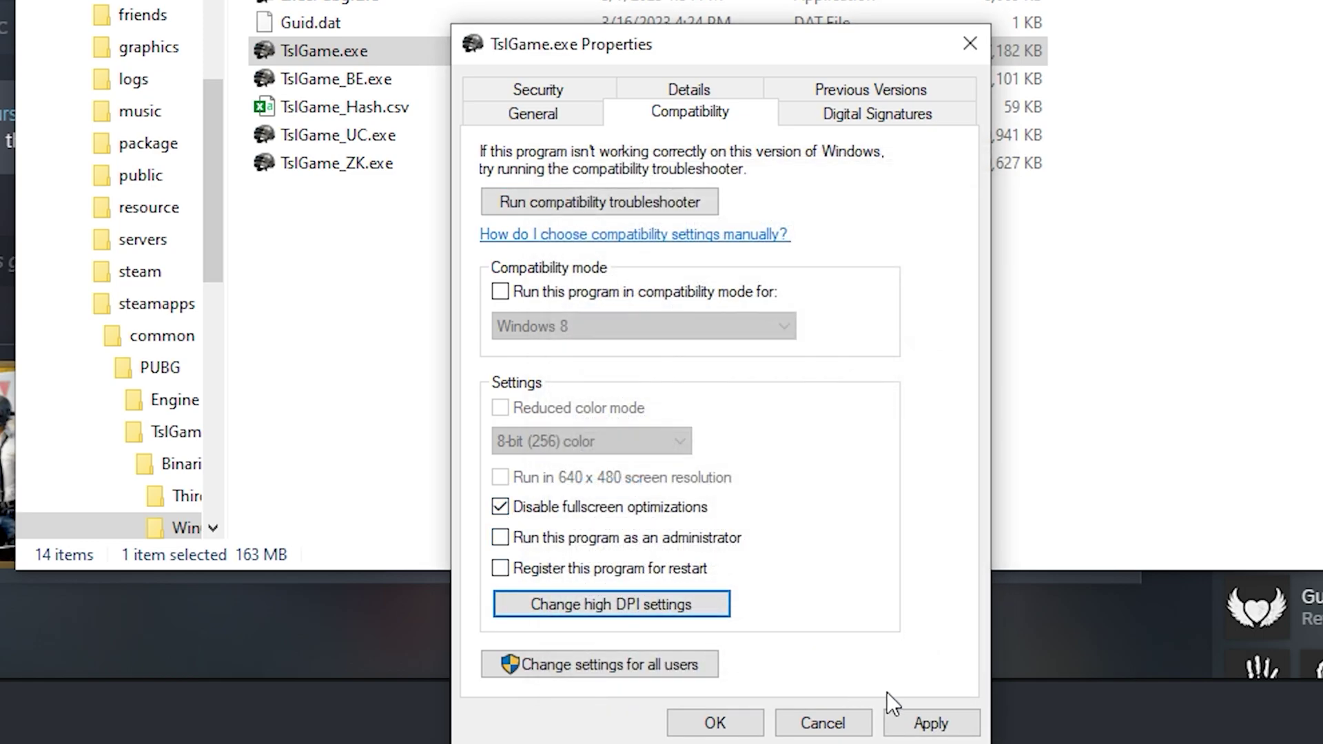
pyautogui.click(917, 725)
pyautogui.click(716, 724)
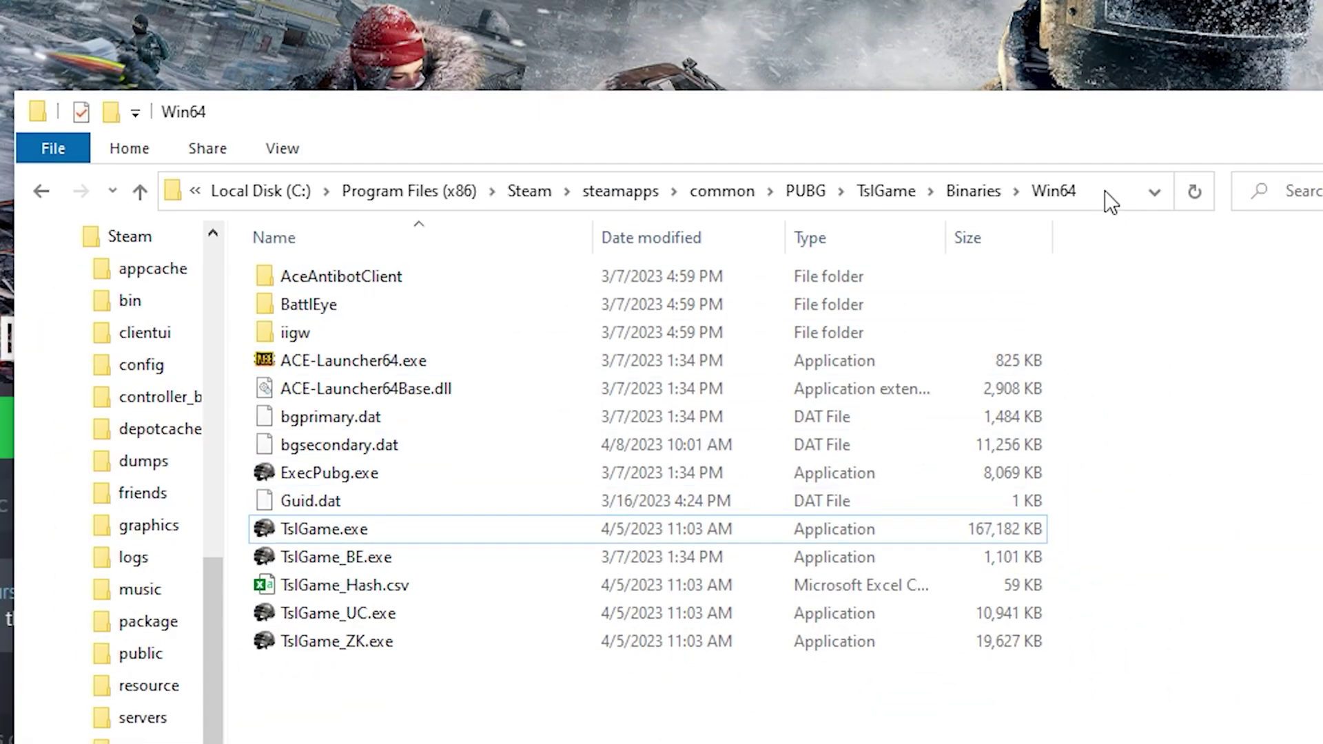
# Step: Copy the Win64 folder path from the address bar and start a Windows search
pyautogui.click(1105, 190)
pyautogui.rightClick(782, 194)
pyautogui.click(906, 274)
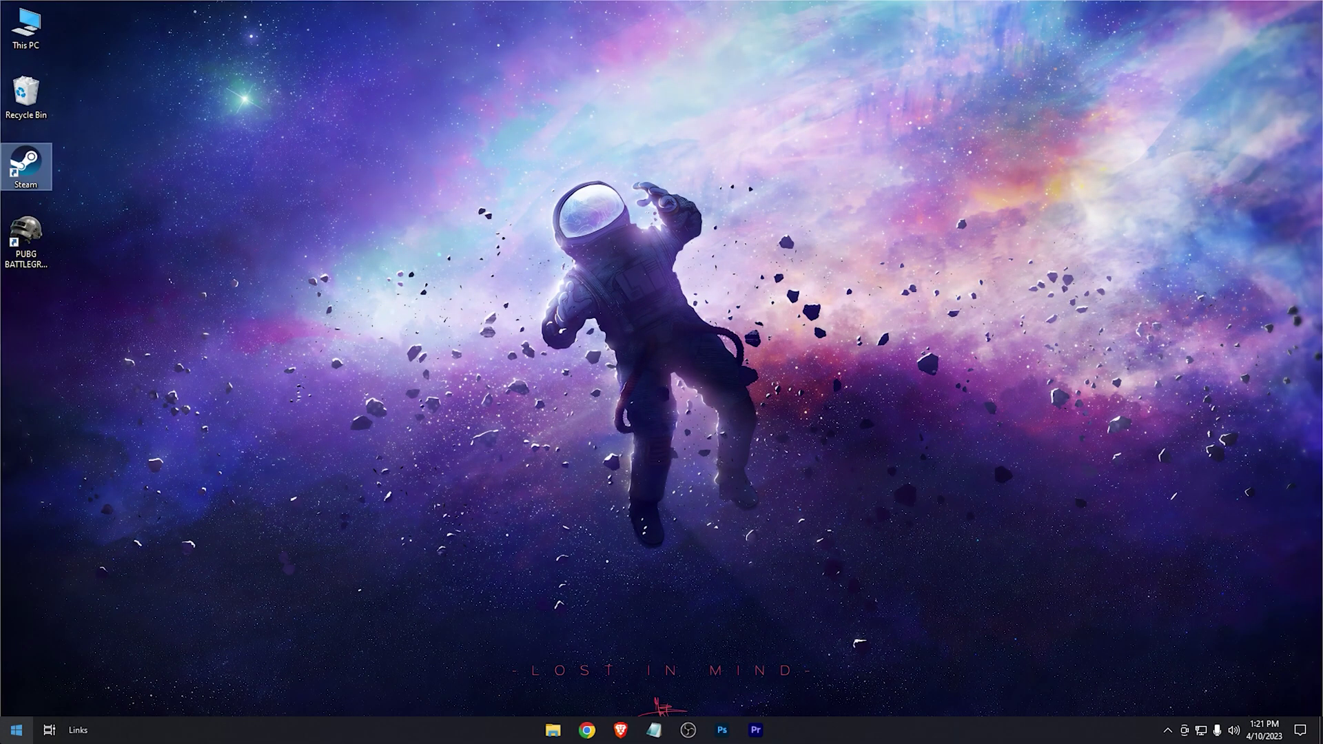
pyautogui.press('super')
pyautogui.write('graph')
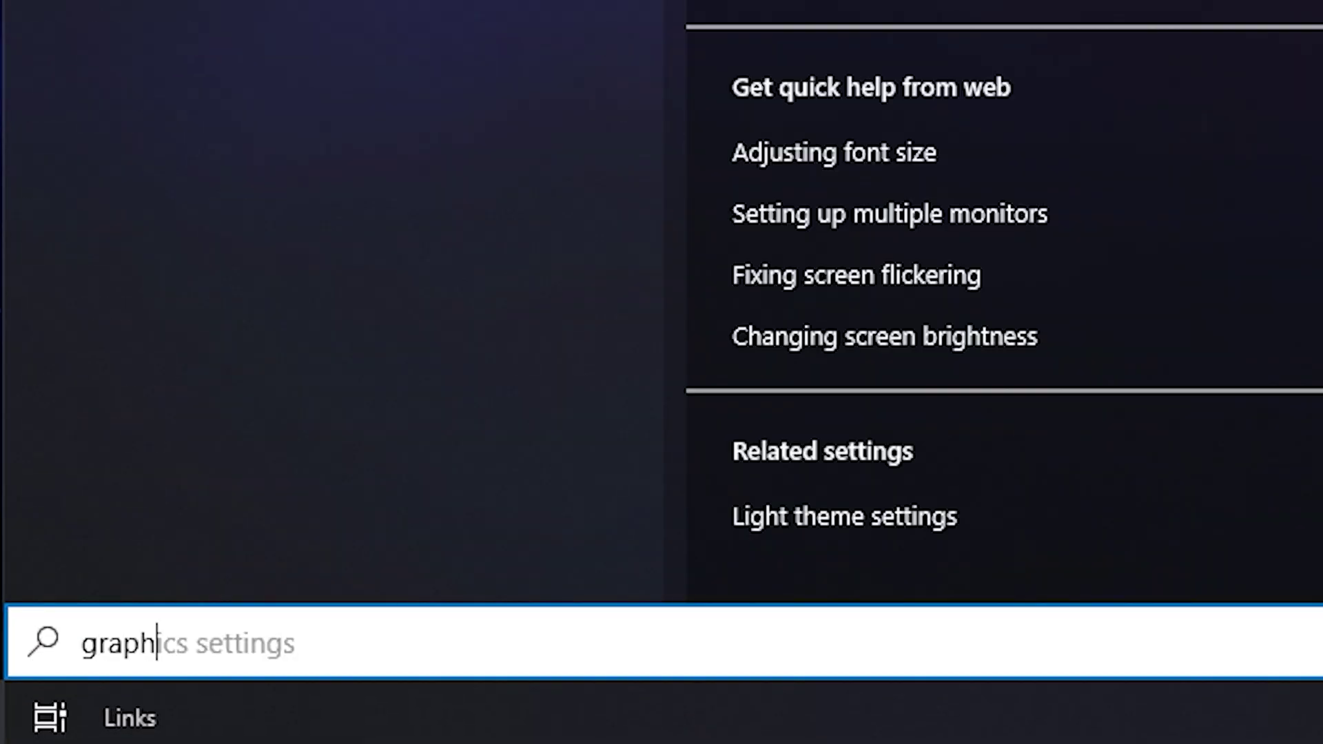
pyautogui.write('ics')
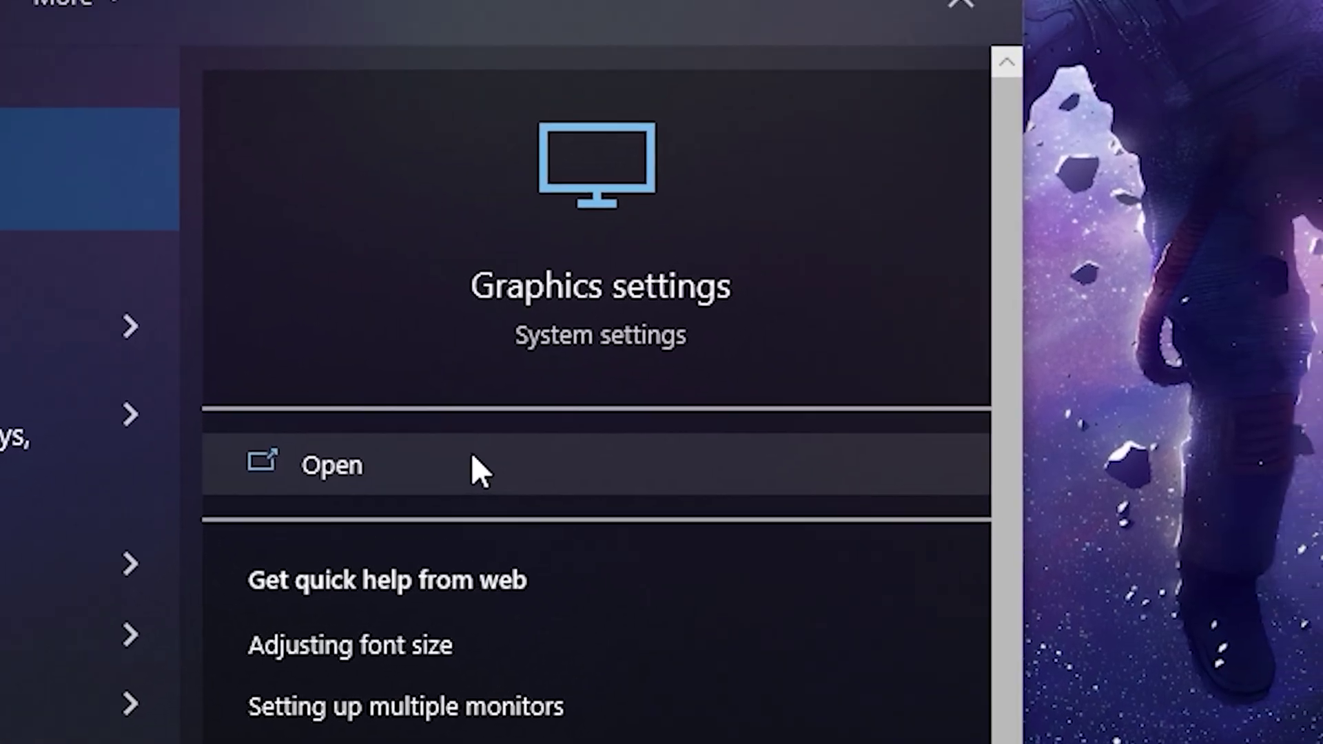
# Step: In Graphics settings, browse to the pasted Win64 path and choose TslGame.exe
pyautogui.click(466, 456)
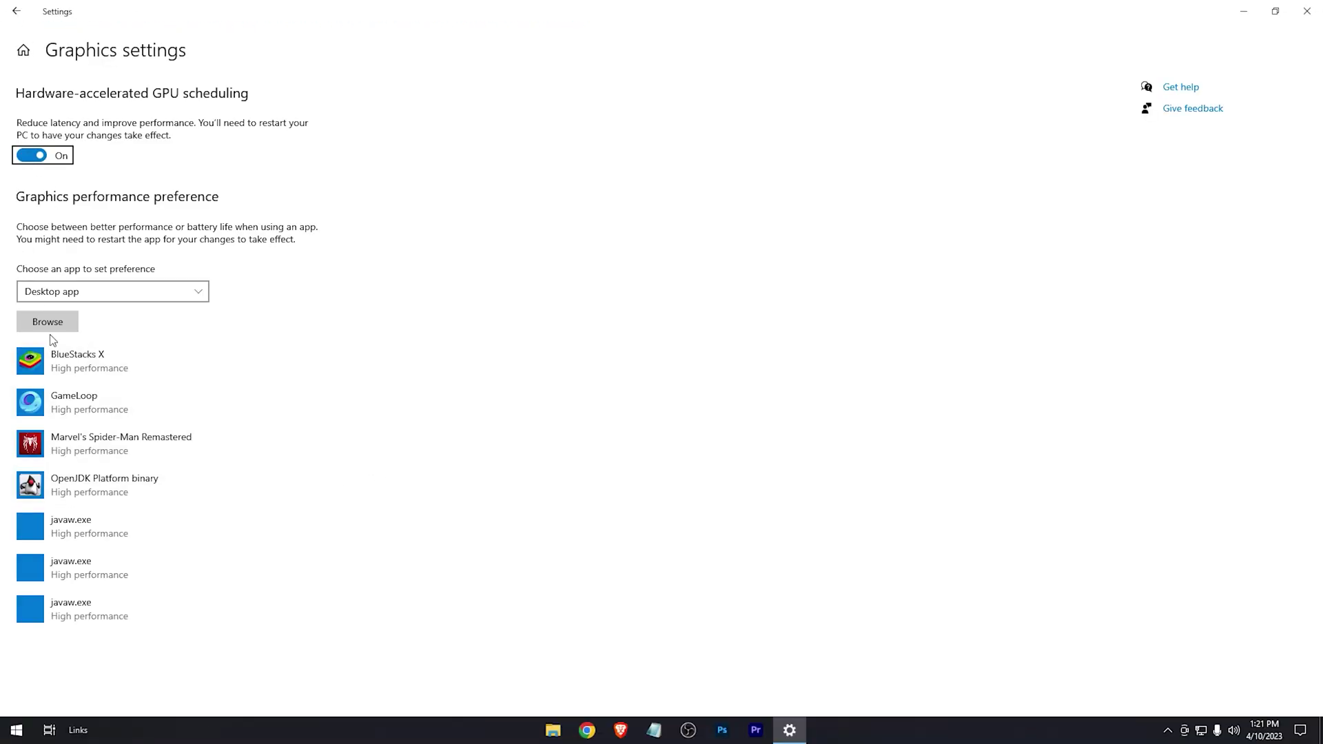
pyautogui.click(39, 313)
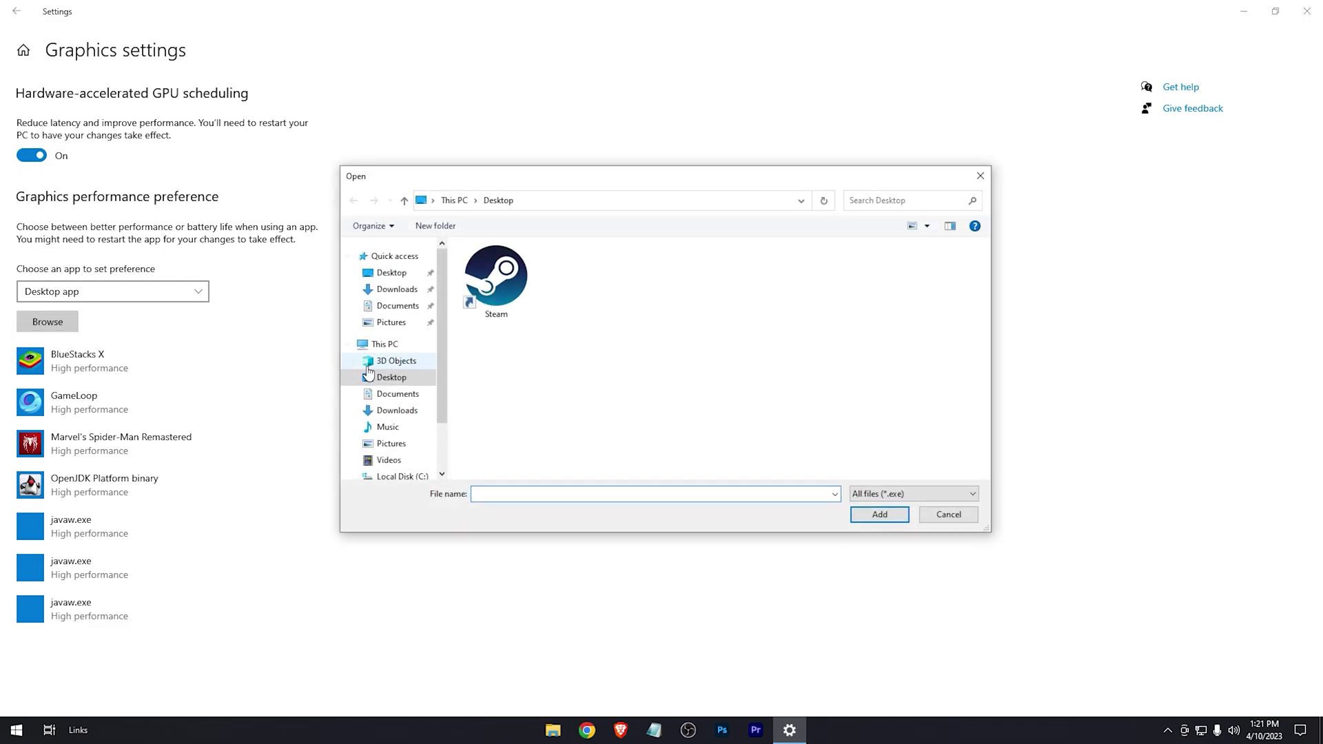
pyautogui.rightClick(642, 204)
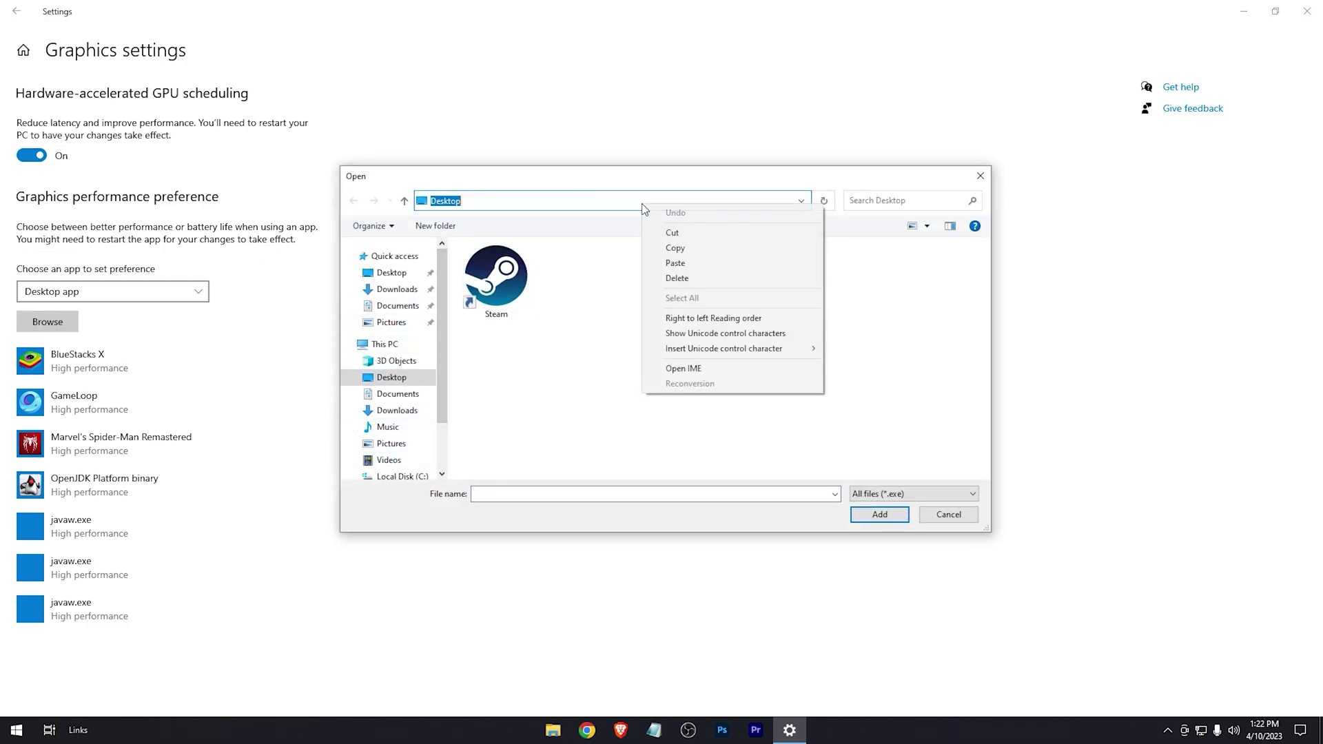
pyautogui.click(678, 263)
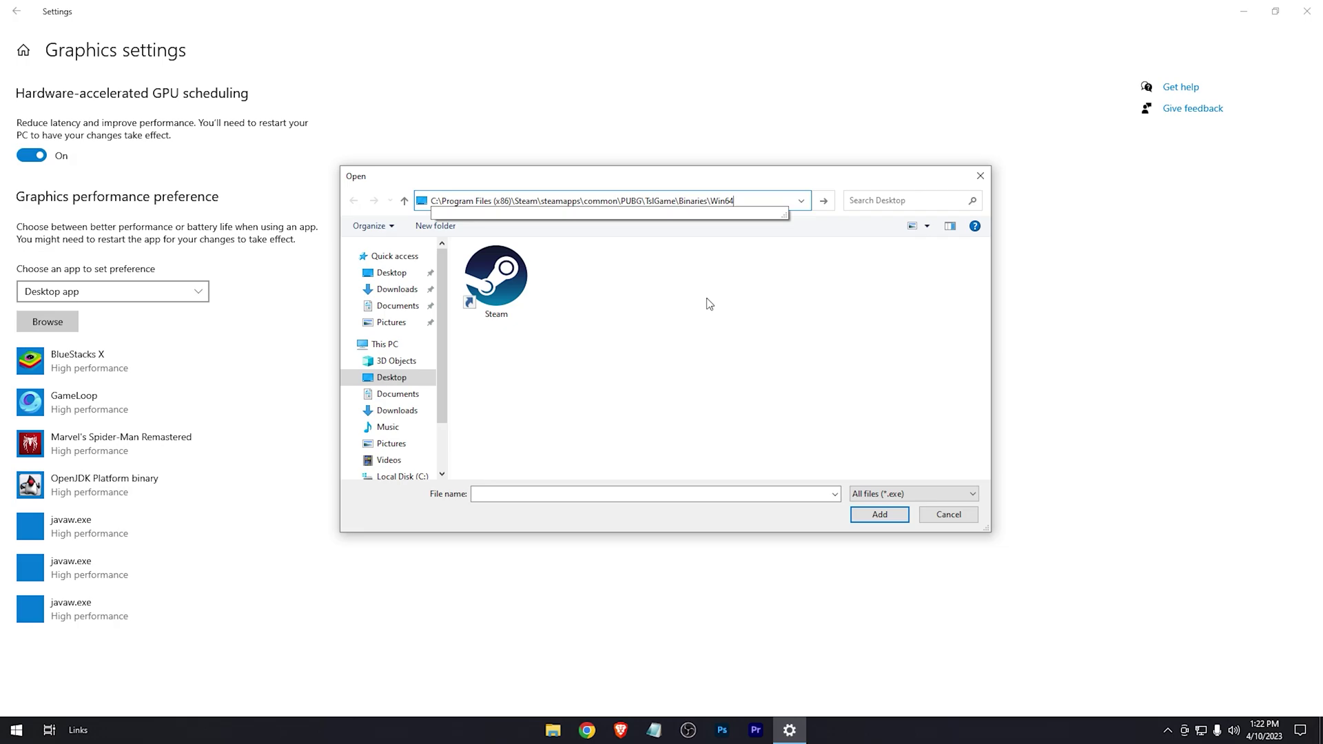
pyautogui.press('Return')
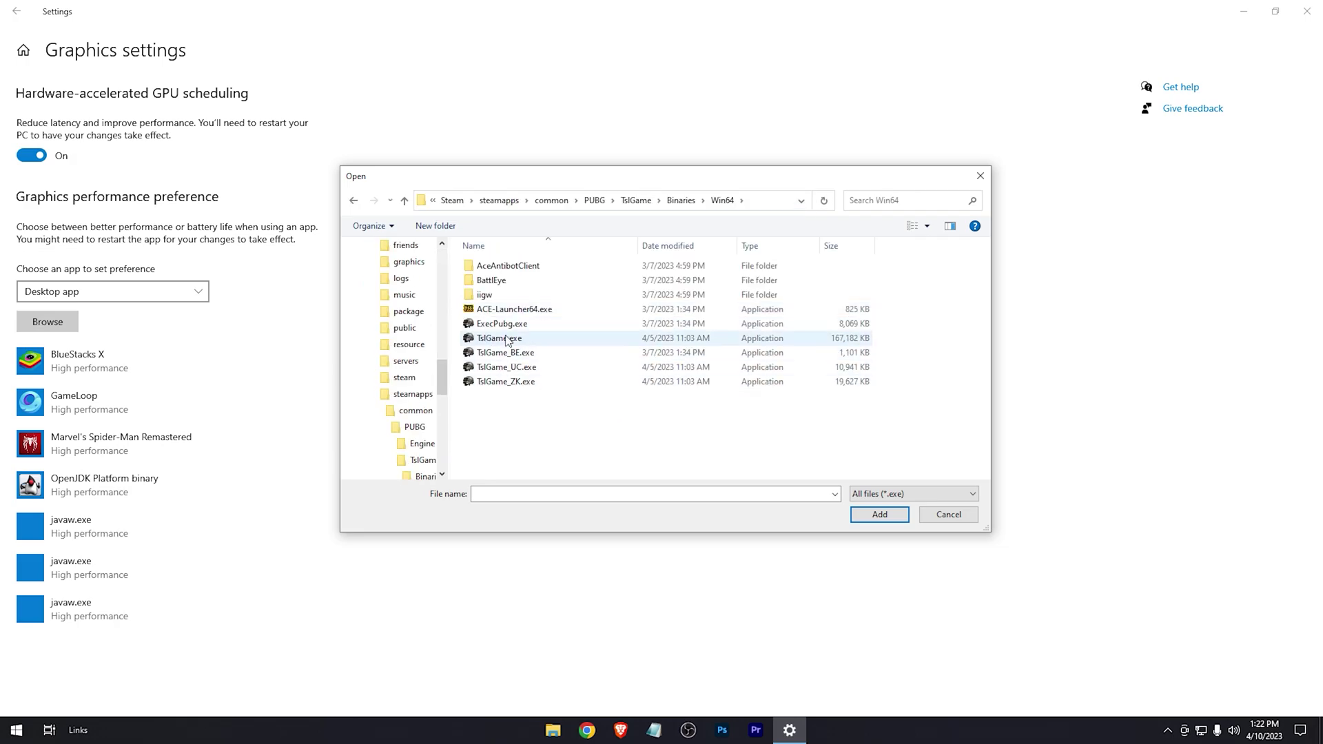
pyautogui.click(499, 338)
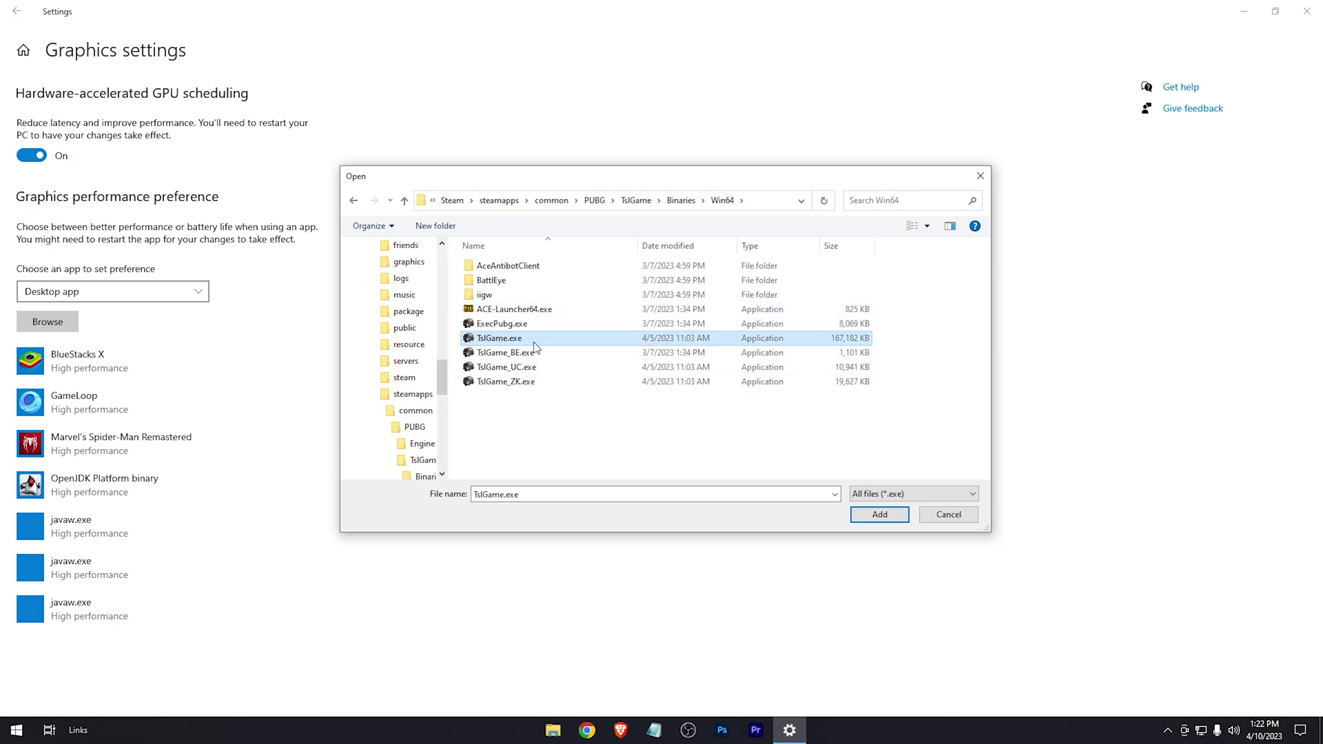
# Step: Add TslGame, save its preference as High performance, and close Settings
pyautogui.click(880, 515)
pyautogui.click(165, 538)
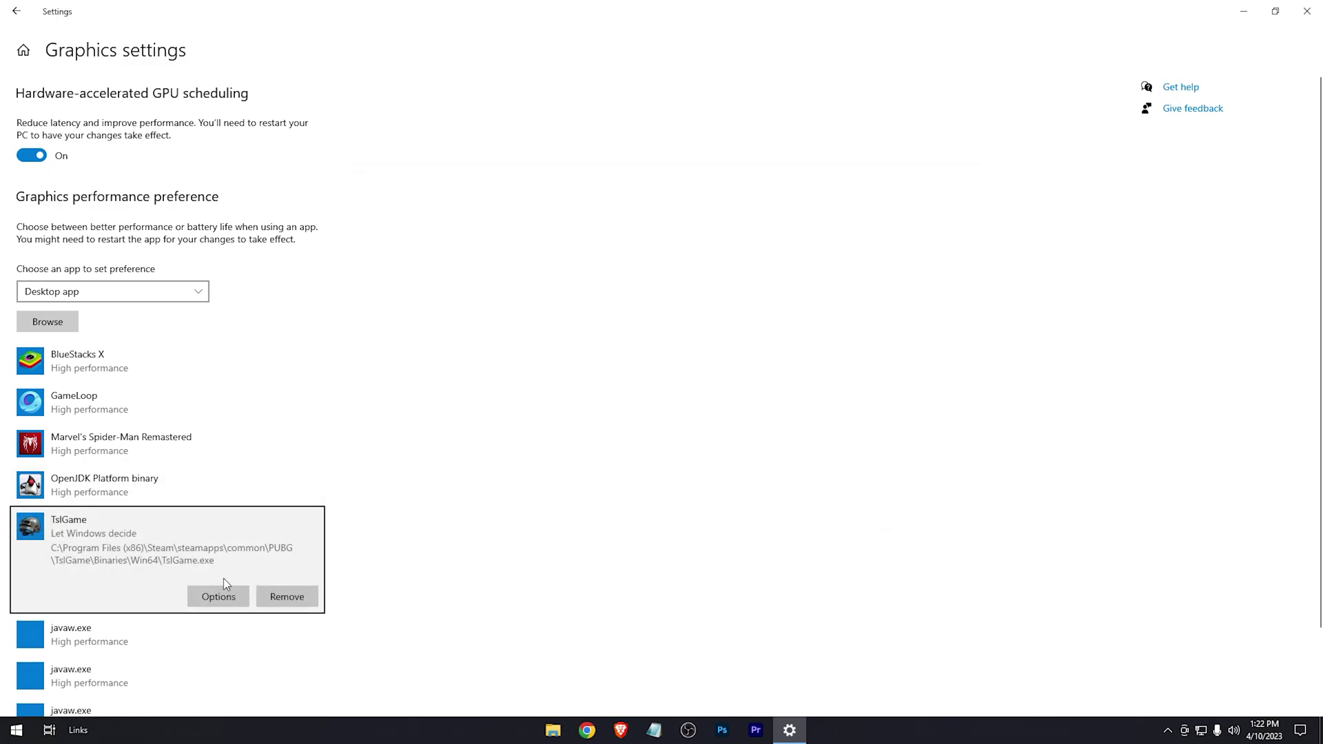
pyautogui.click(219, 597)
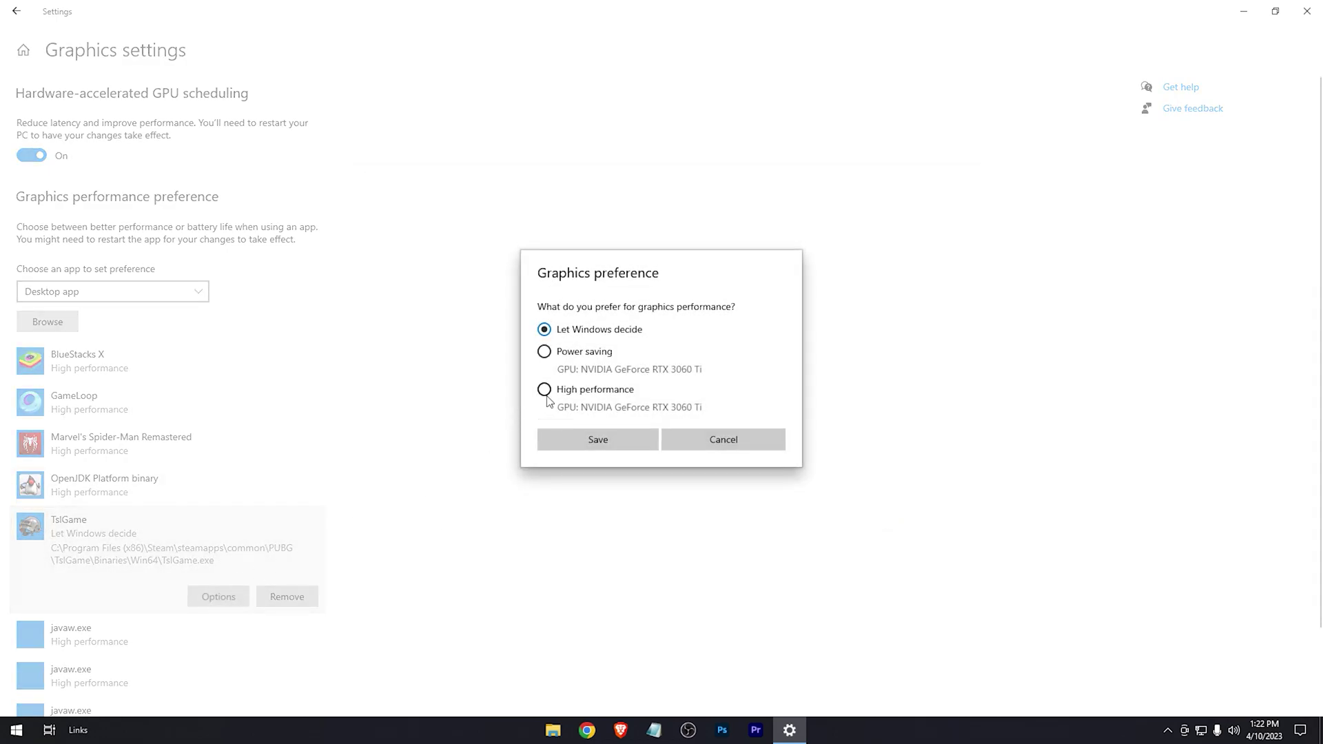
pyautogui.click(568, 440)
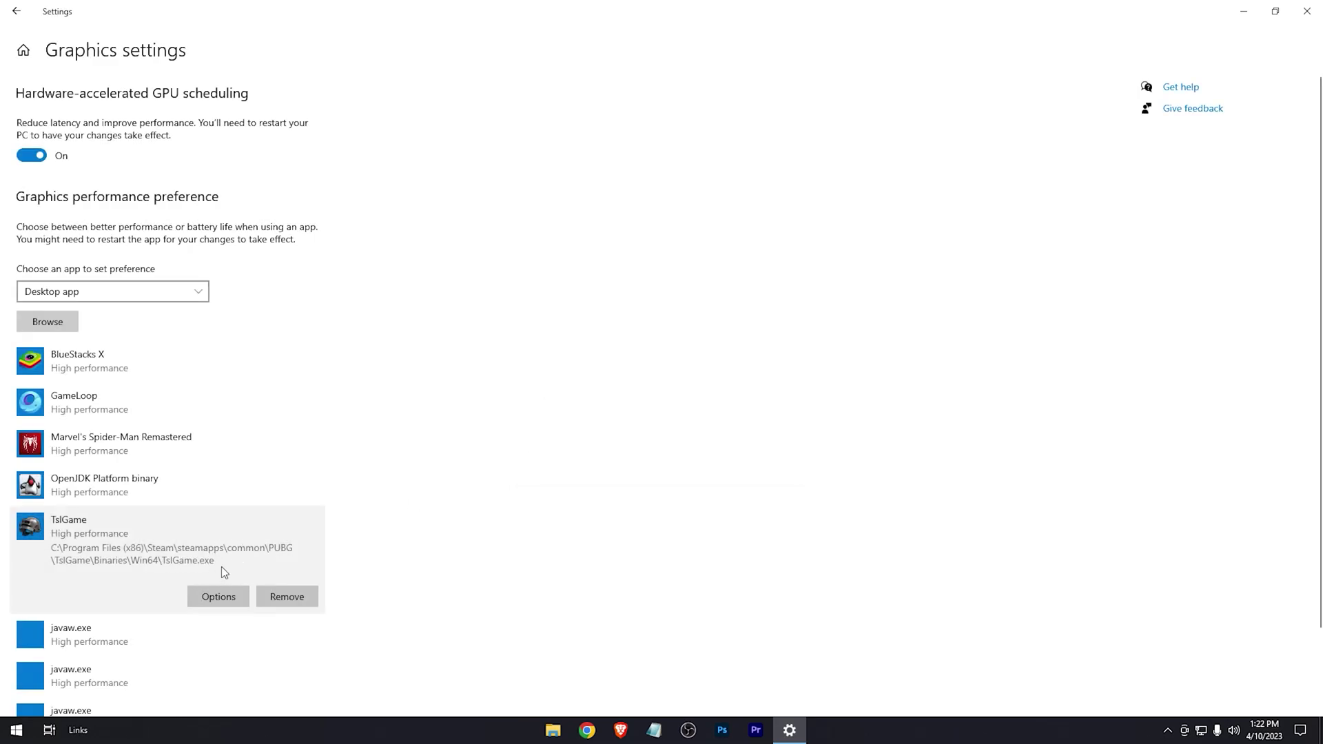
pyautogui.click(1308, 11)
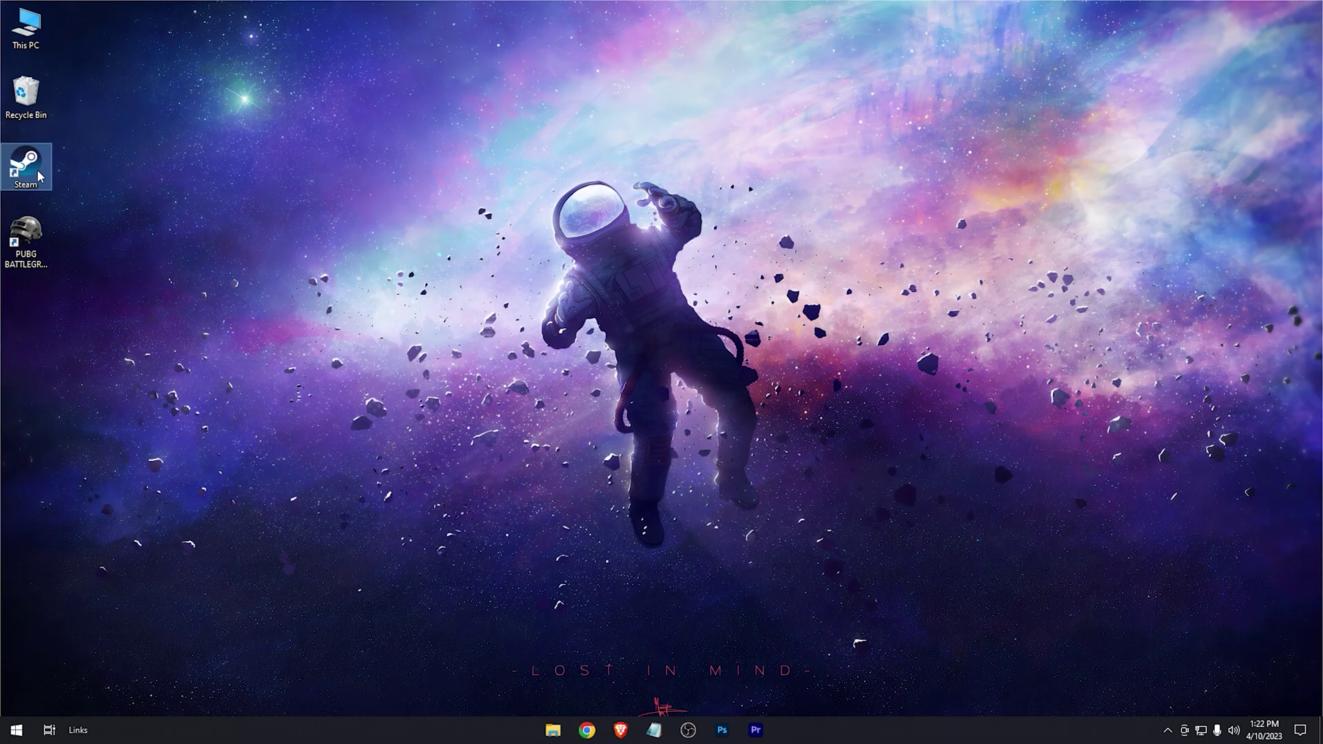
# Step: Launch Steam and open the PUBG: BATTLEGROUNDS properties
pyautogui.doubleClick(31, 166)
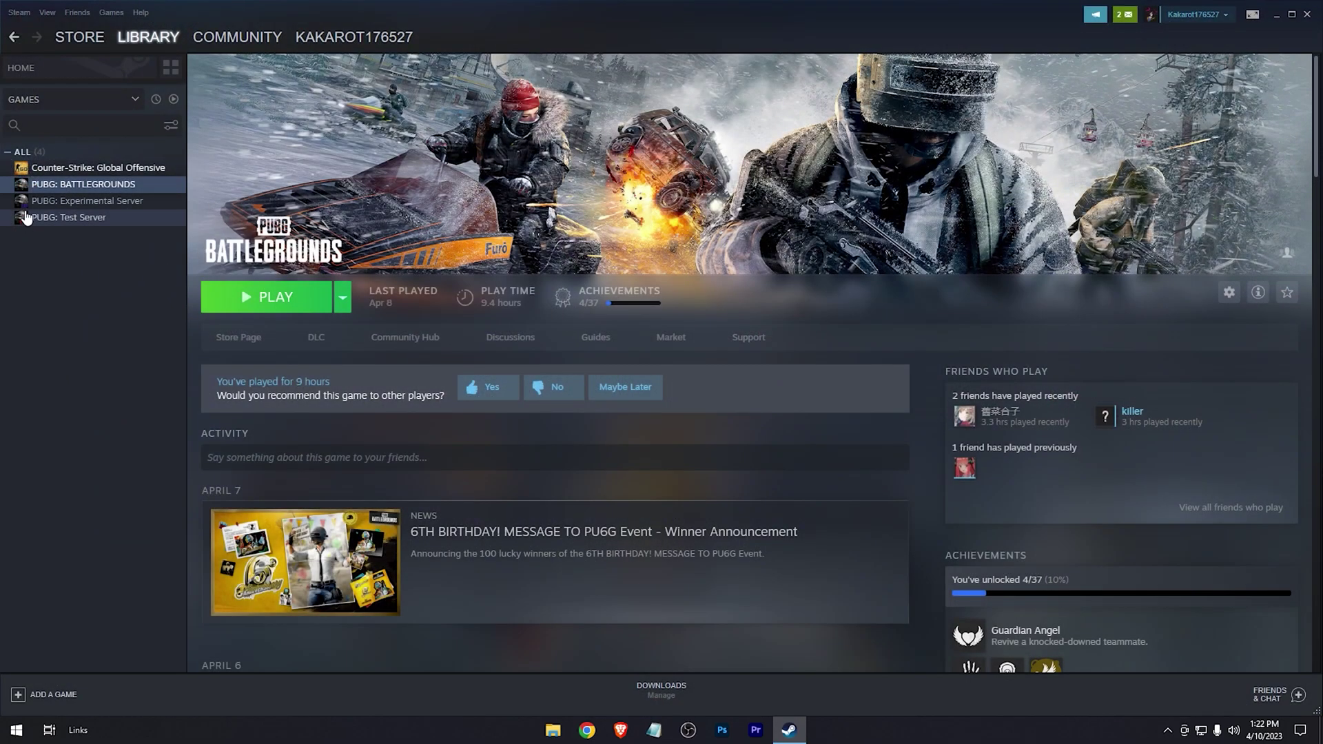
pyautogui.rightClick(119, 191)
pyautogui.moveTo(292, 492)
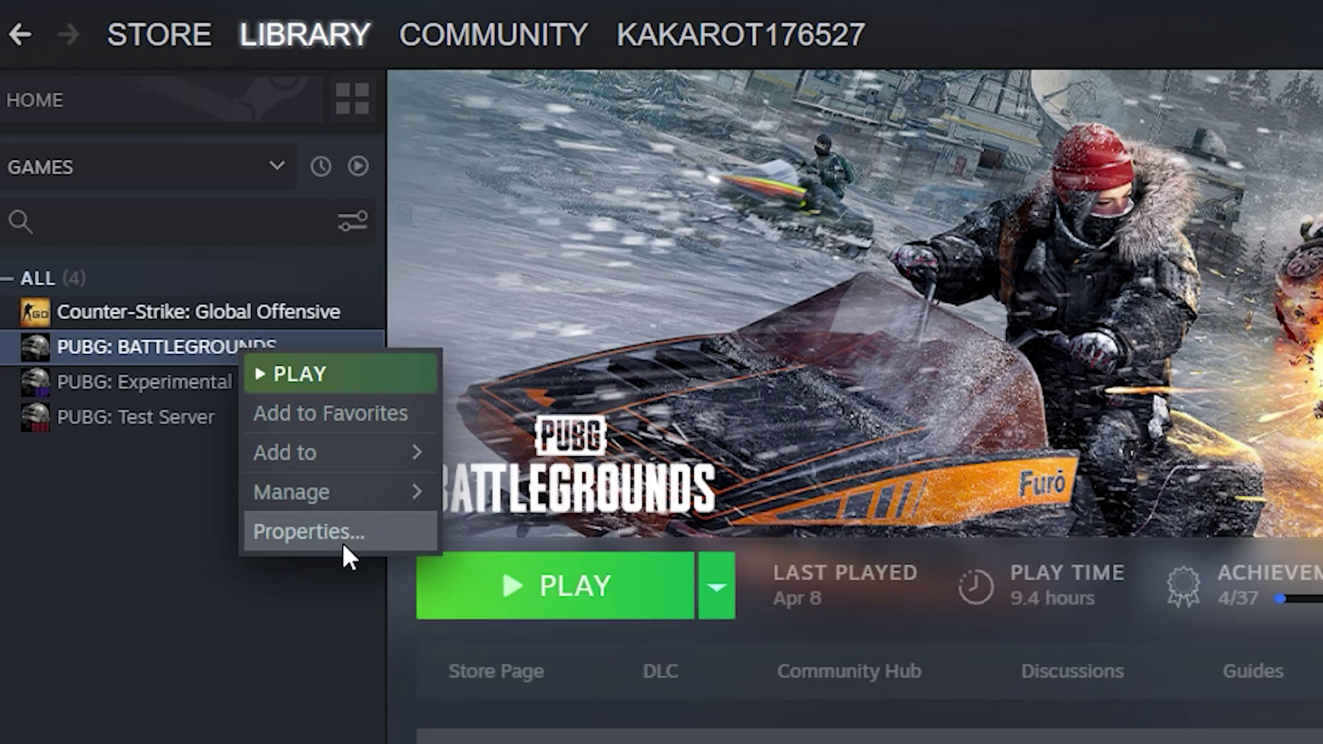
pyautogui.click(290, 528)
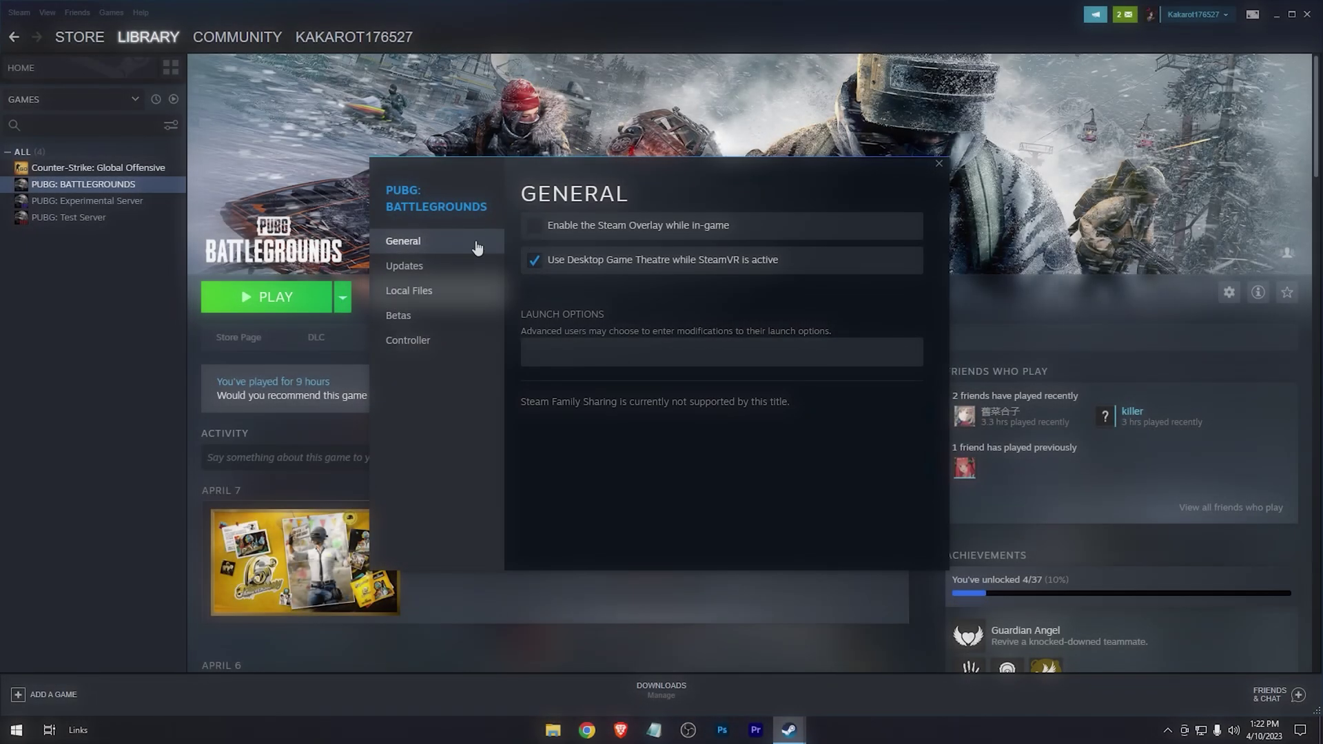
# Step: Enter launch options -USEALLAVAILABLECORES -malloc=system -sm4 and close the properties
pyautogui.click(578, 353)
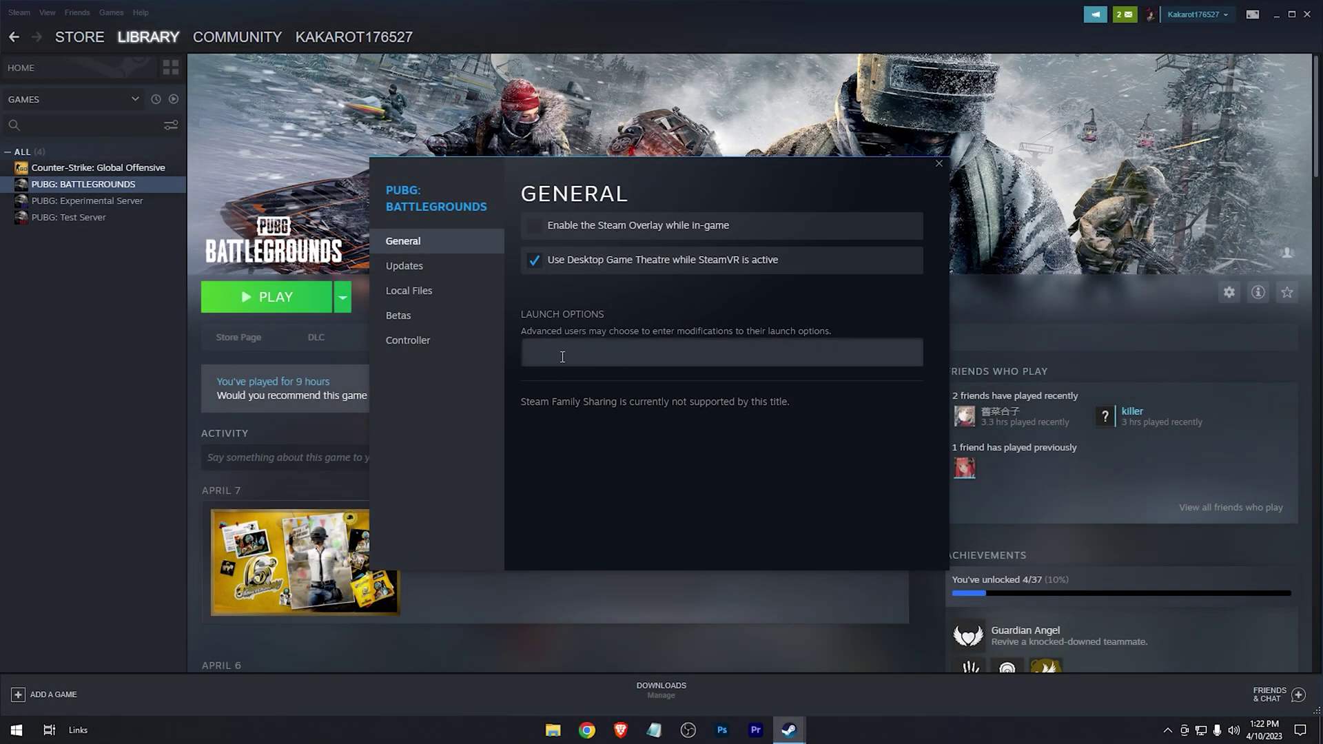
pyautogui.write('-USEALLAVAILABLECORES -malloc=system -sm4')
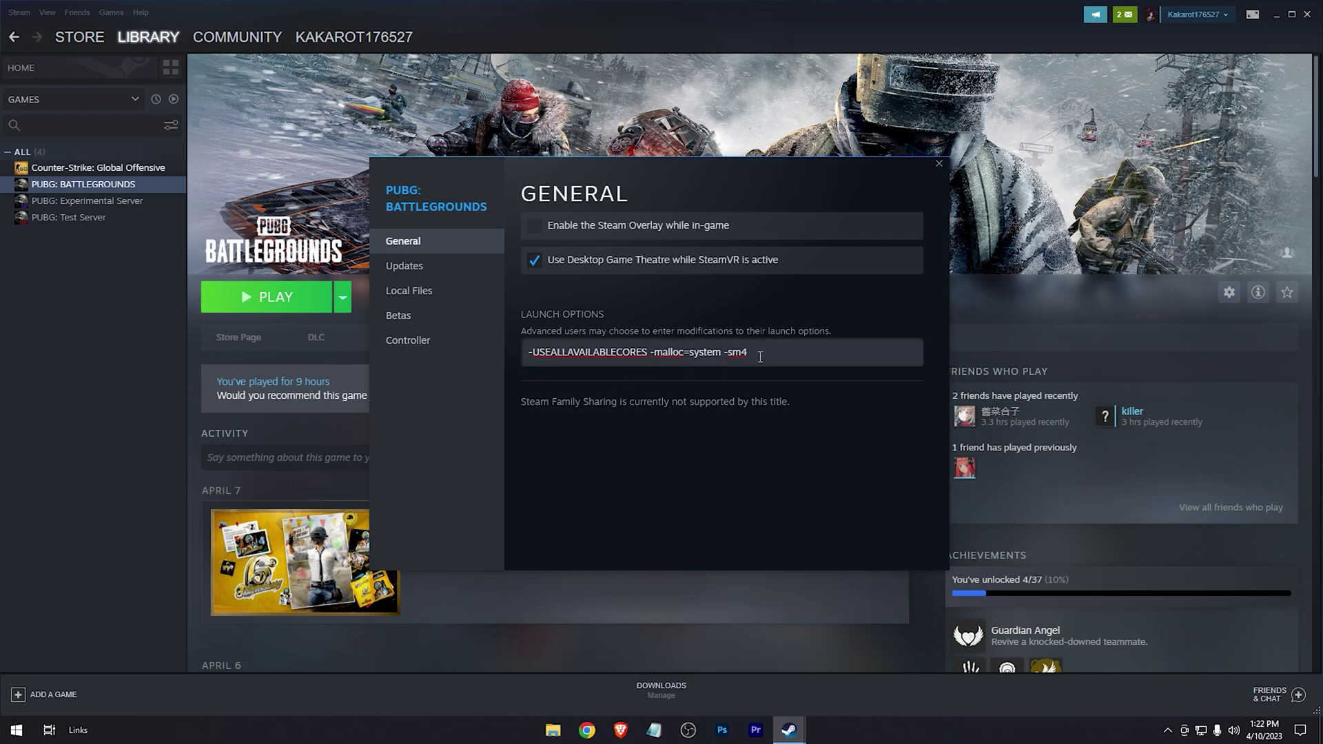
pyautogui.hotkey('ctrl', 'a')
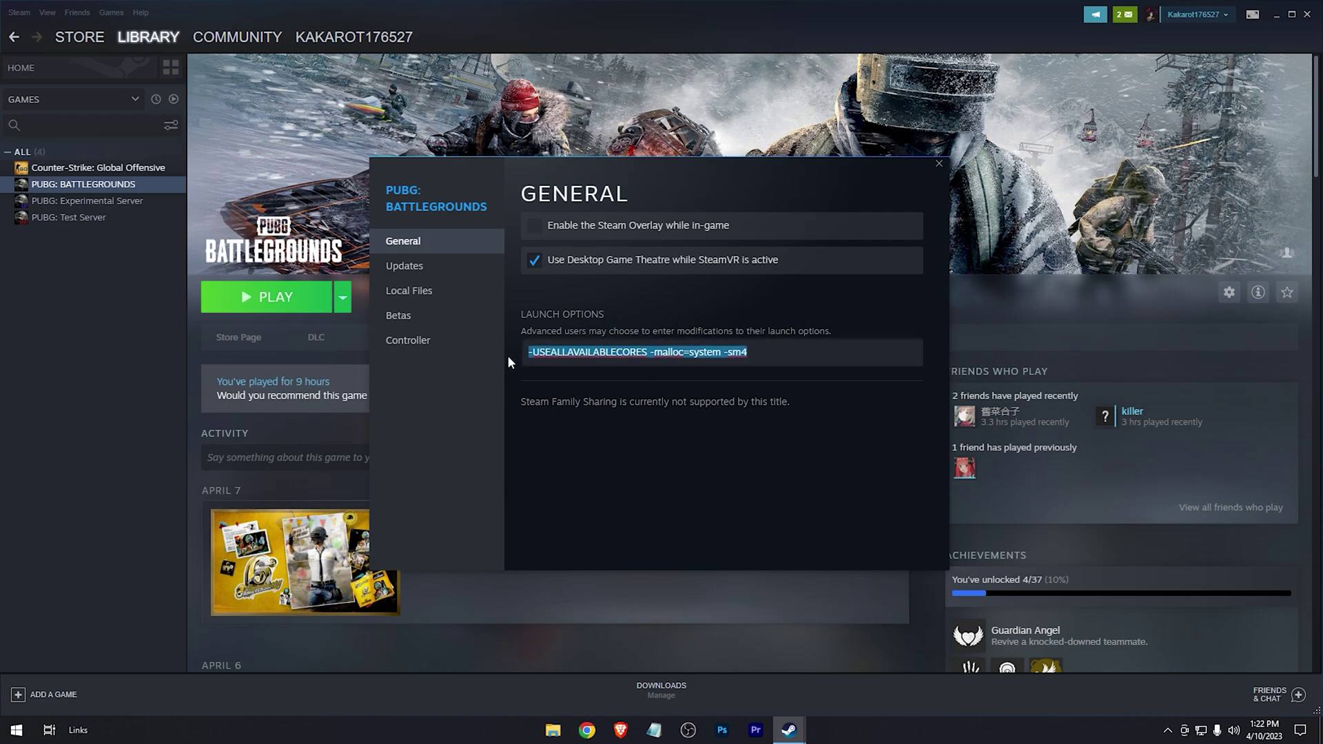
pyautogui.click(868, 267)
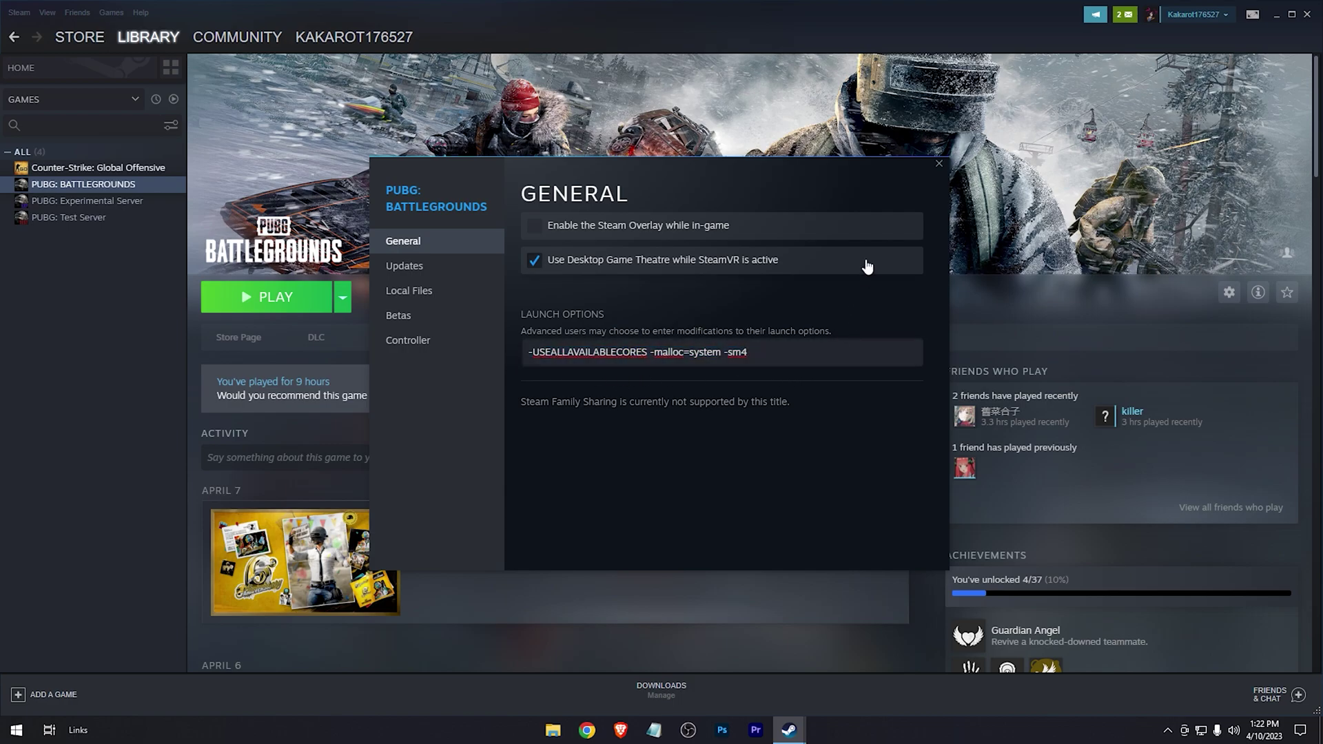
pyautogui.click(938, 164)
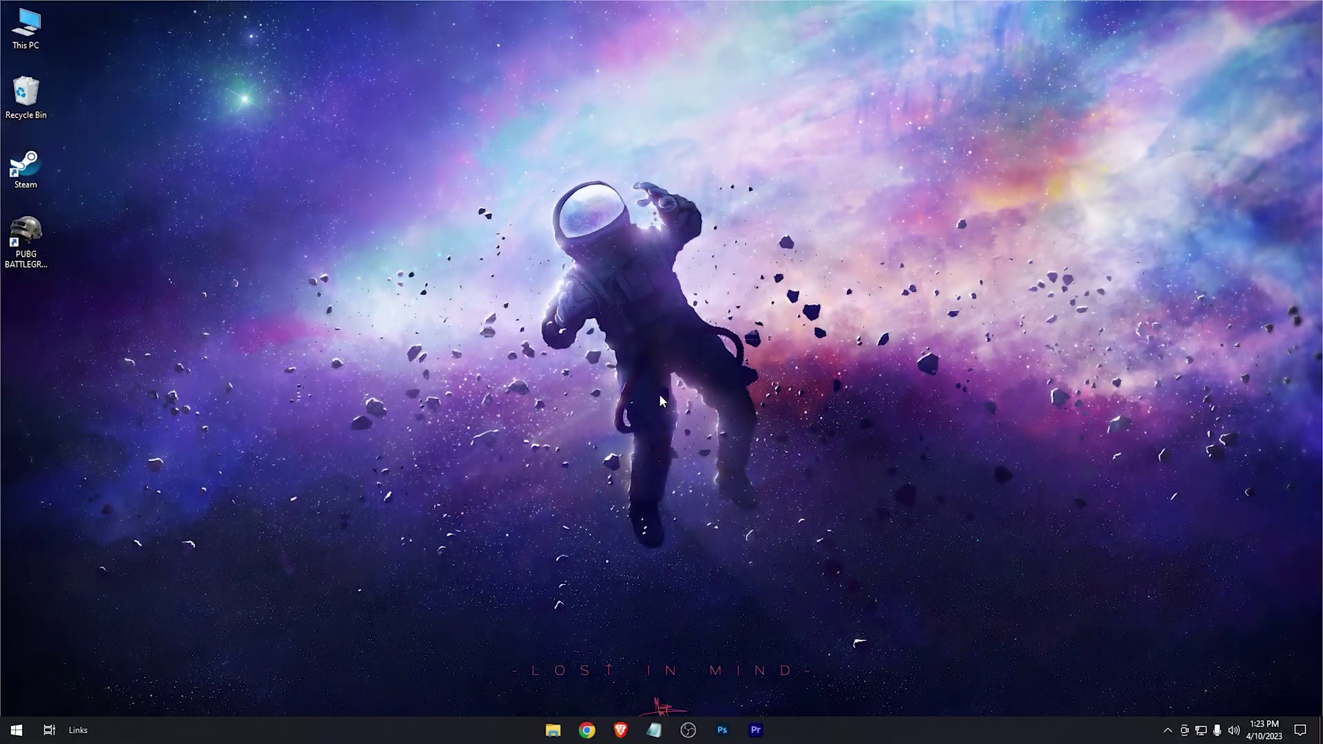
# Step: Download the PUBG Priority .rar from Google Drive in Chrome and start saving it
pyautogui.click(587, 729)
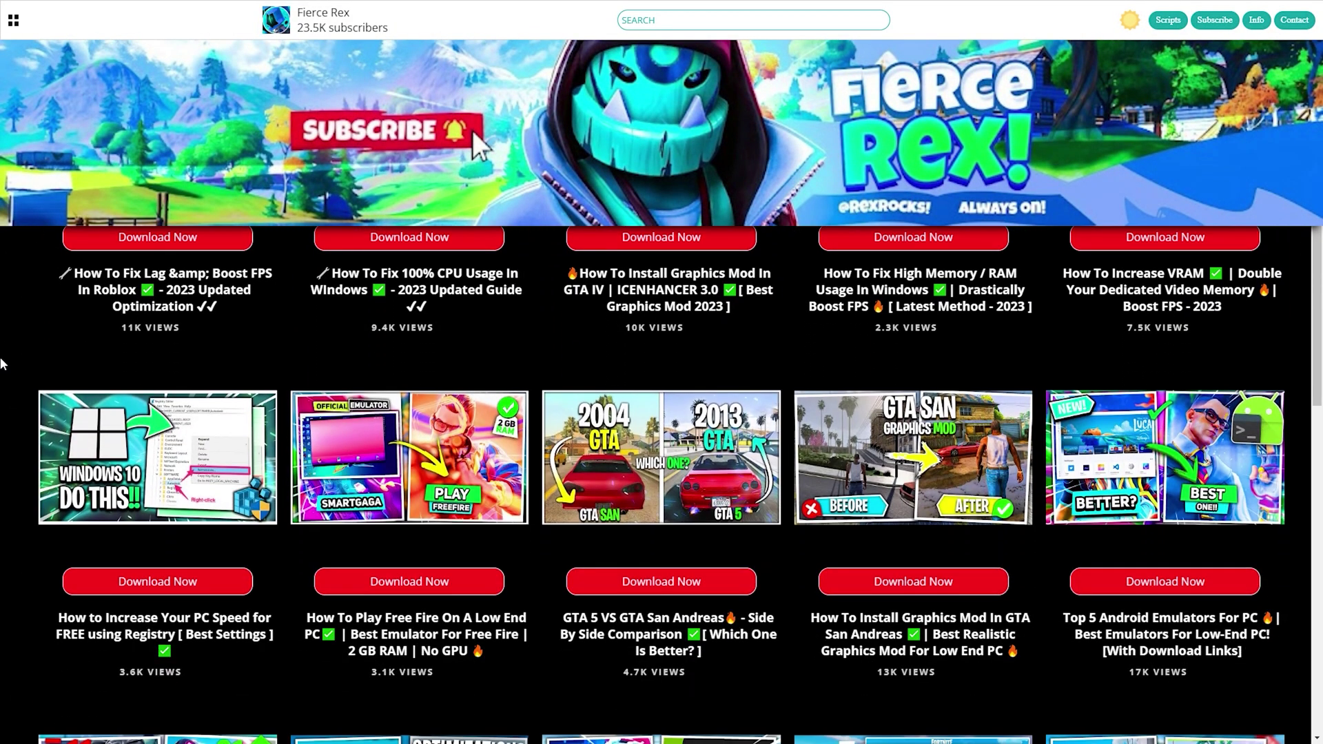
pyautogui.scroll(-3, 2, 367)
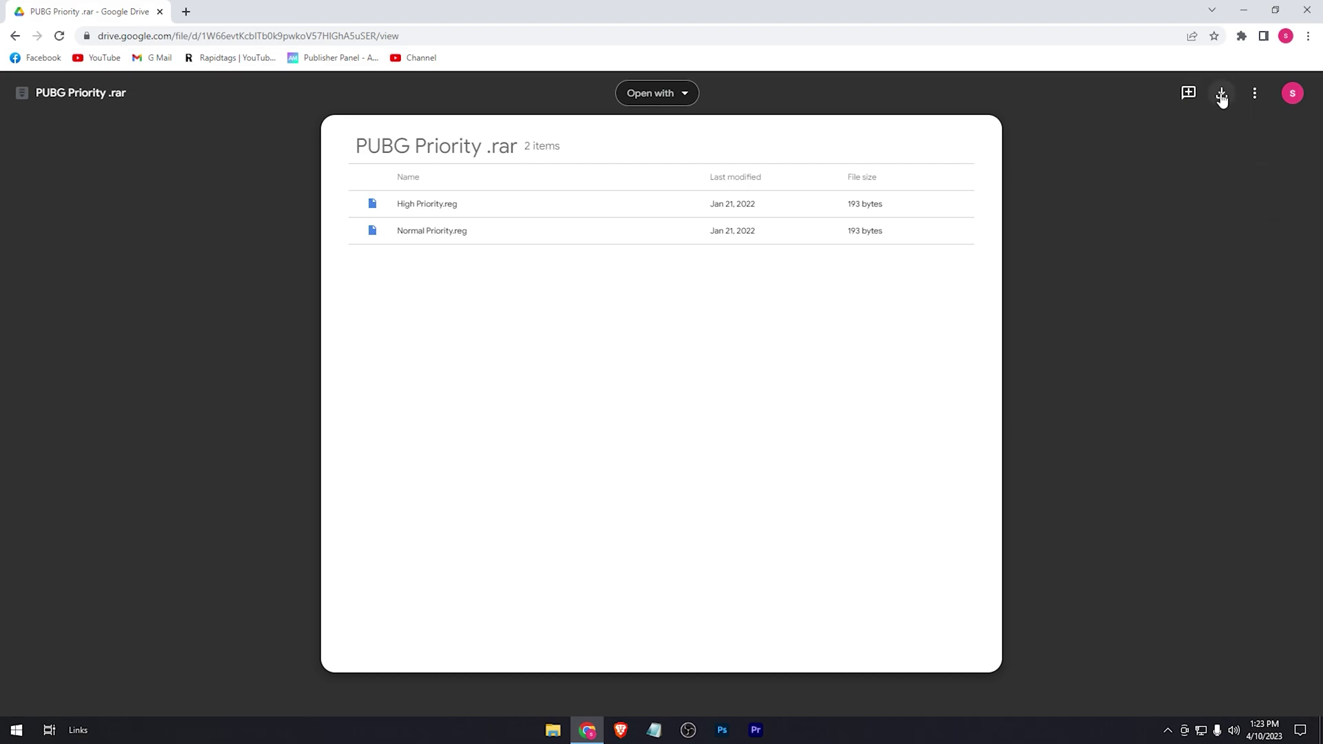
pyautogui.click(1222, 93)
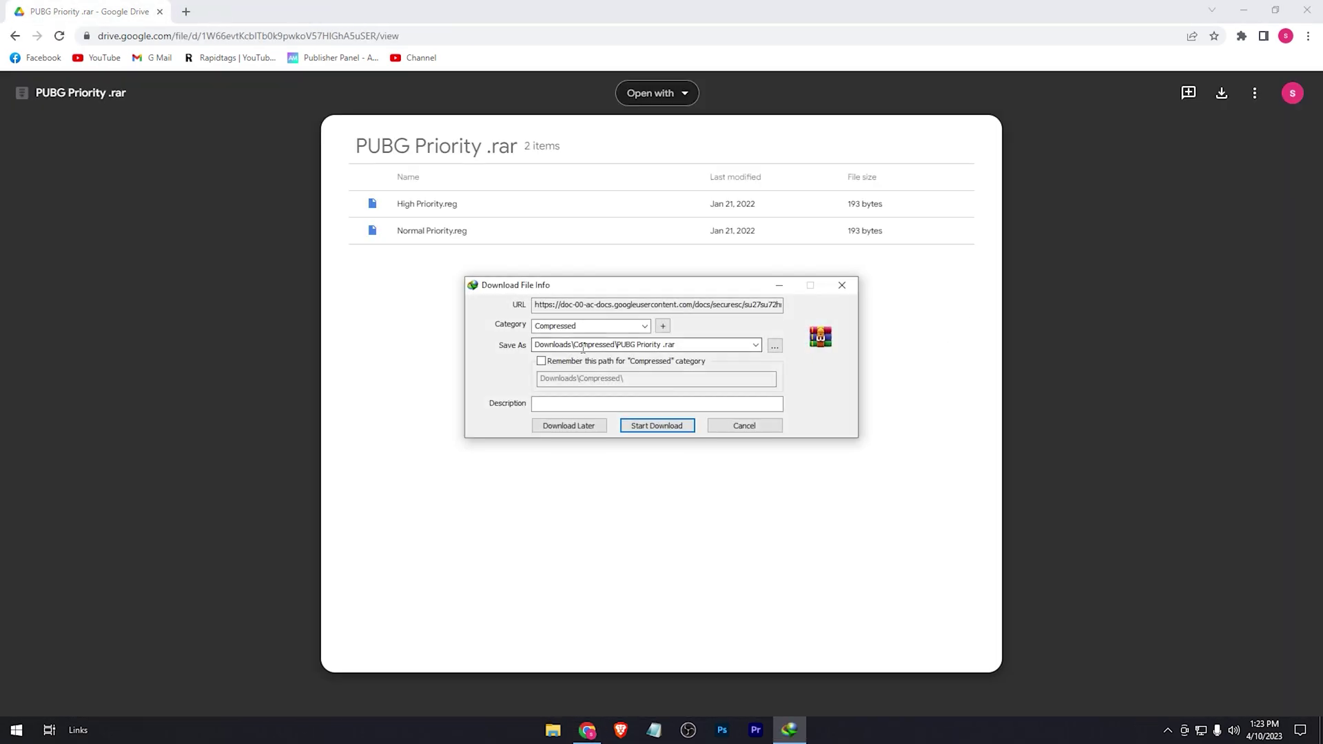
pyautogui.click(657, 426)
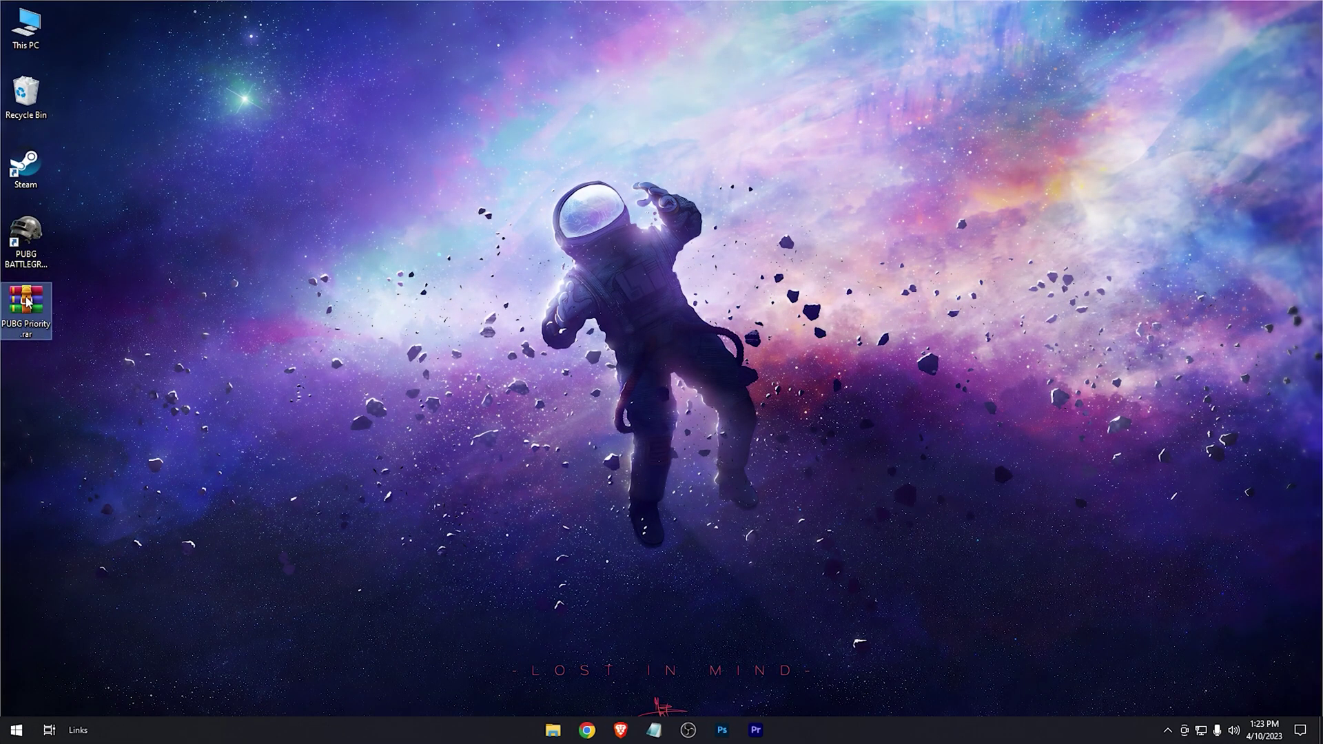
# Step: Extract the PUBG Priority archive onto the desktop and select both registry files
pyautogui.rightClick(26, 305)
pyautogui.click(104, 357)
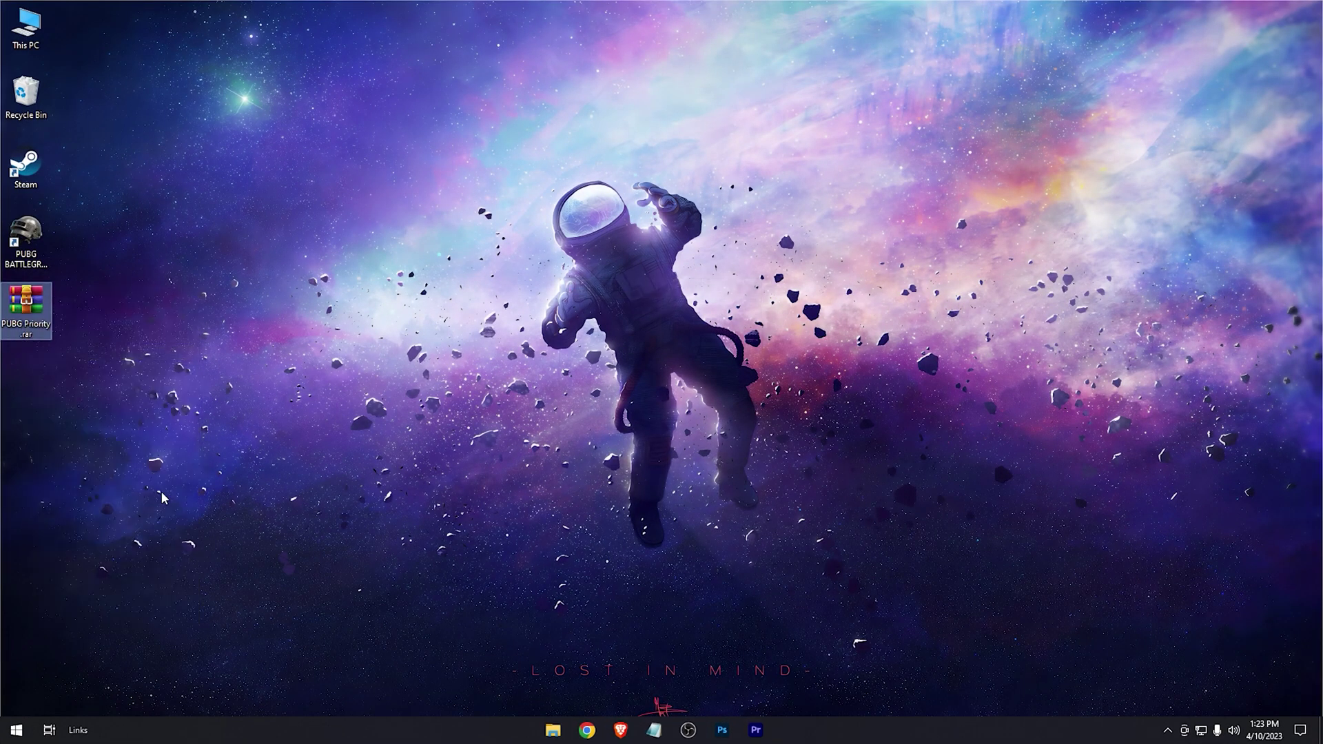
pyautogui.moveTo(104, 533); pyautogui.dragTo(23, 426)
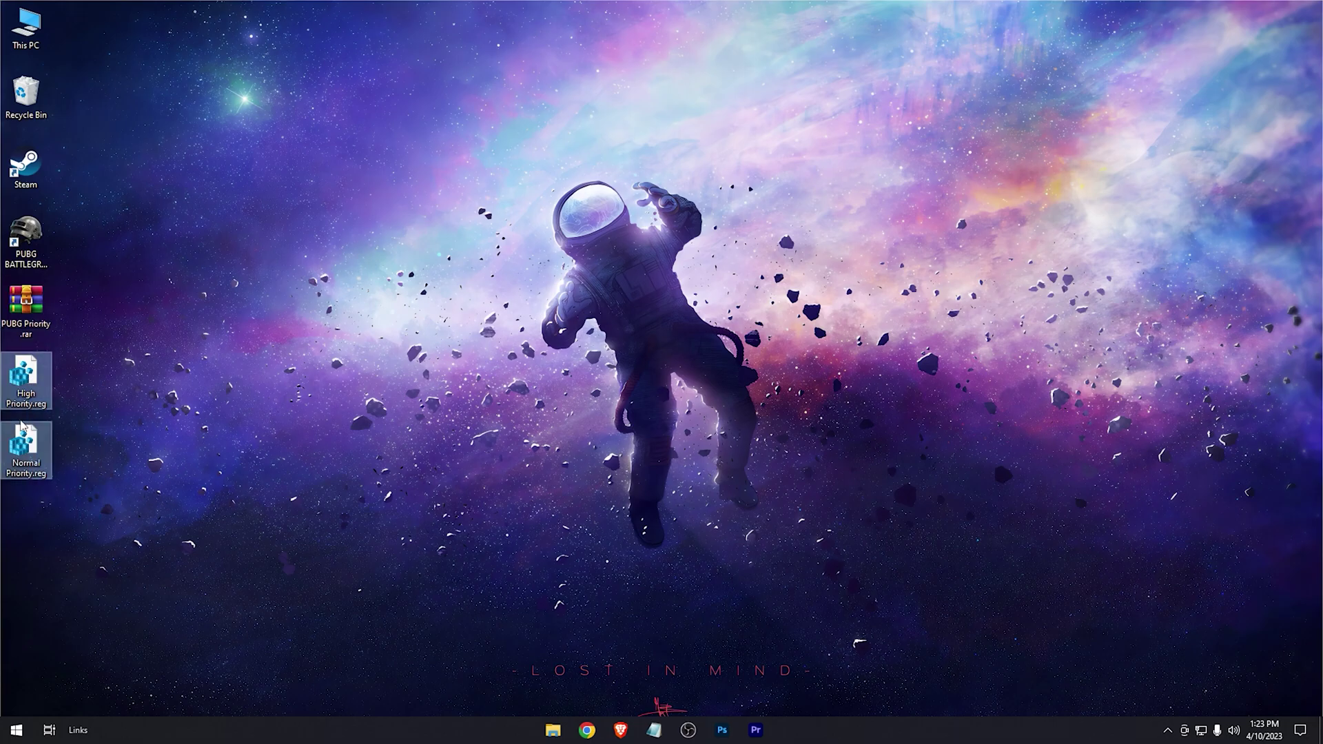
# Step: Merge High Priority.reg into the registry, allowing and confirming Registry Editor
pyautogui.click(23, 385)
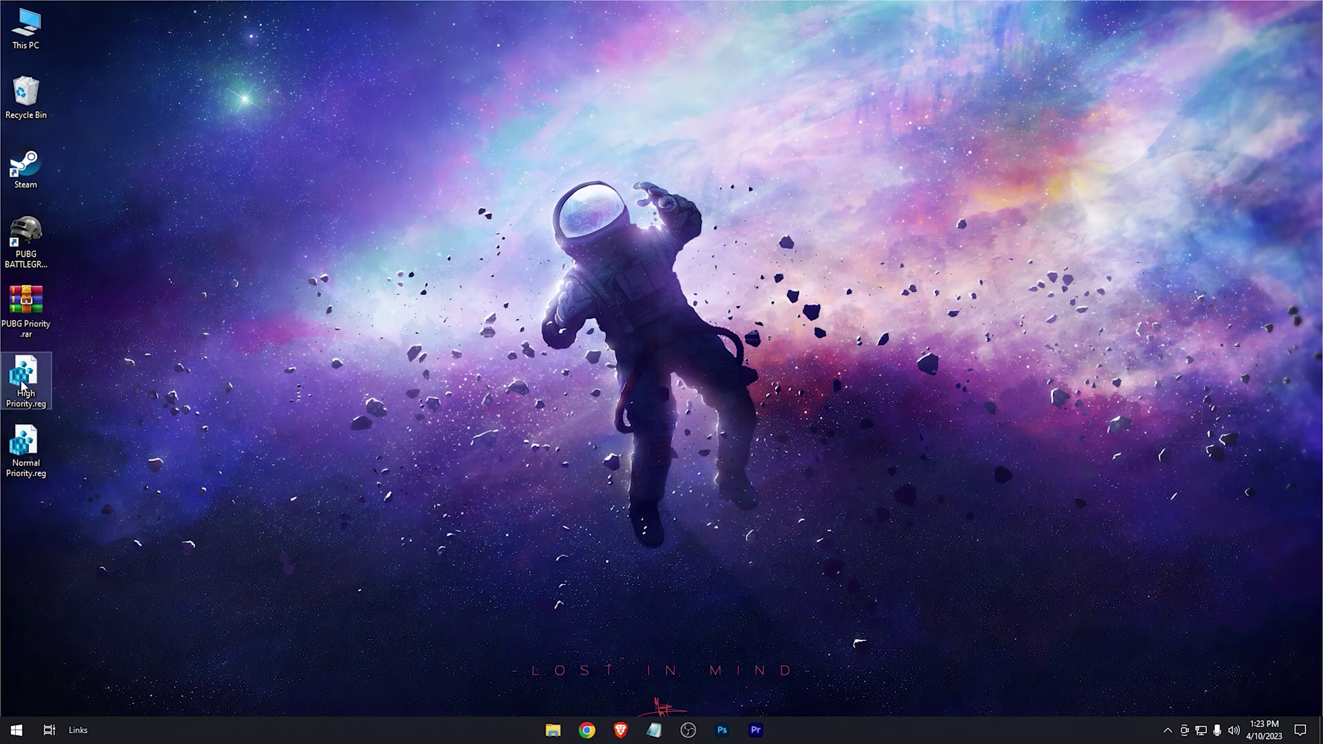
pyautogui.doubleClick(23, 382)
pyautogui.click(623, 460)
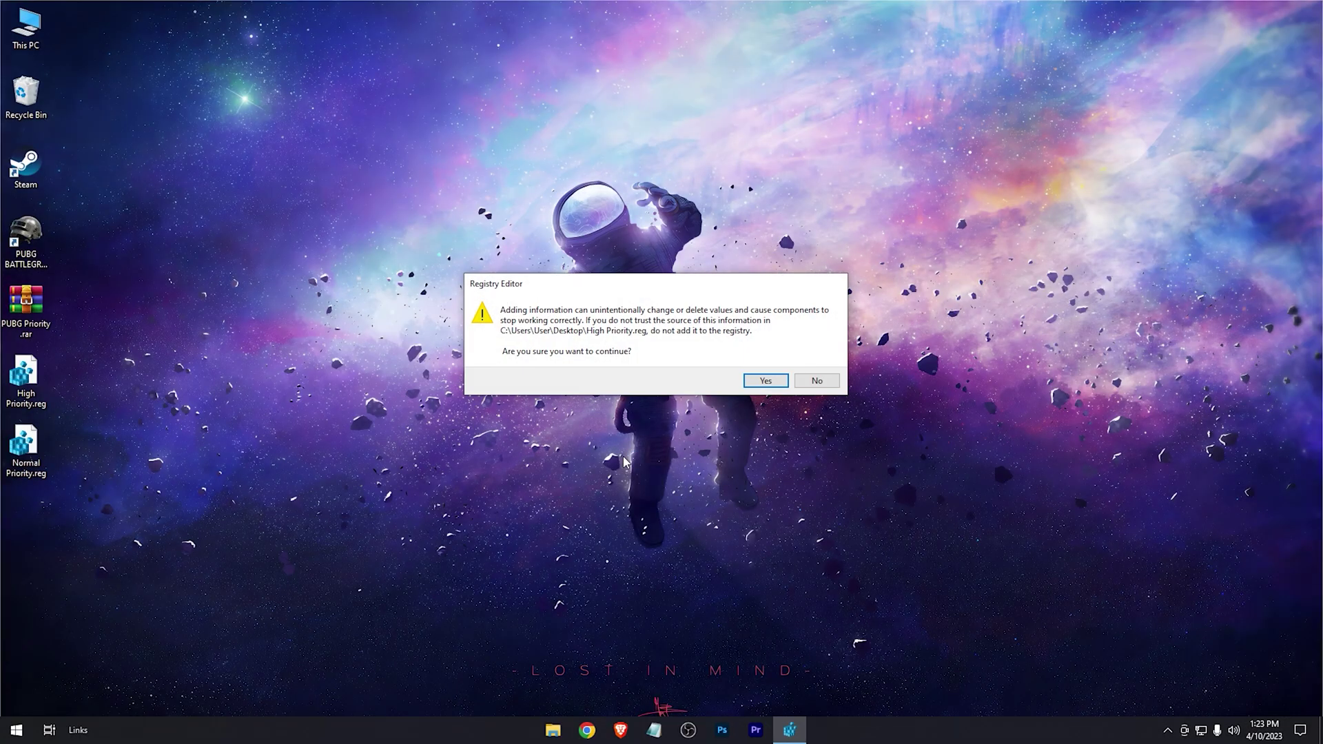
pyautogui.click(765, 381)
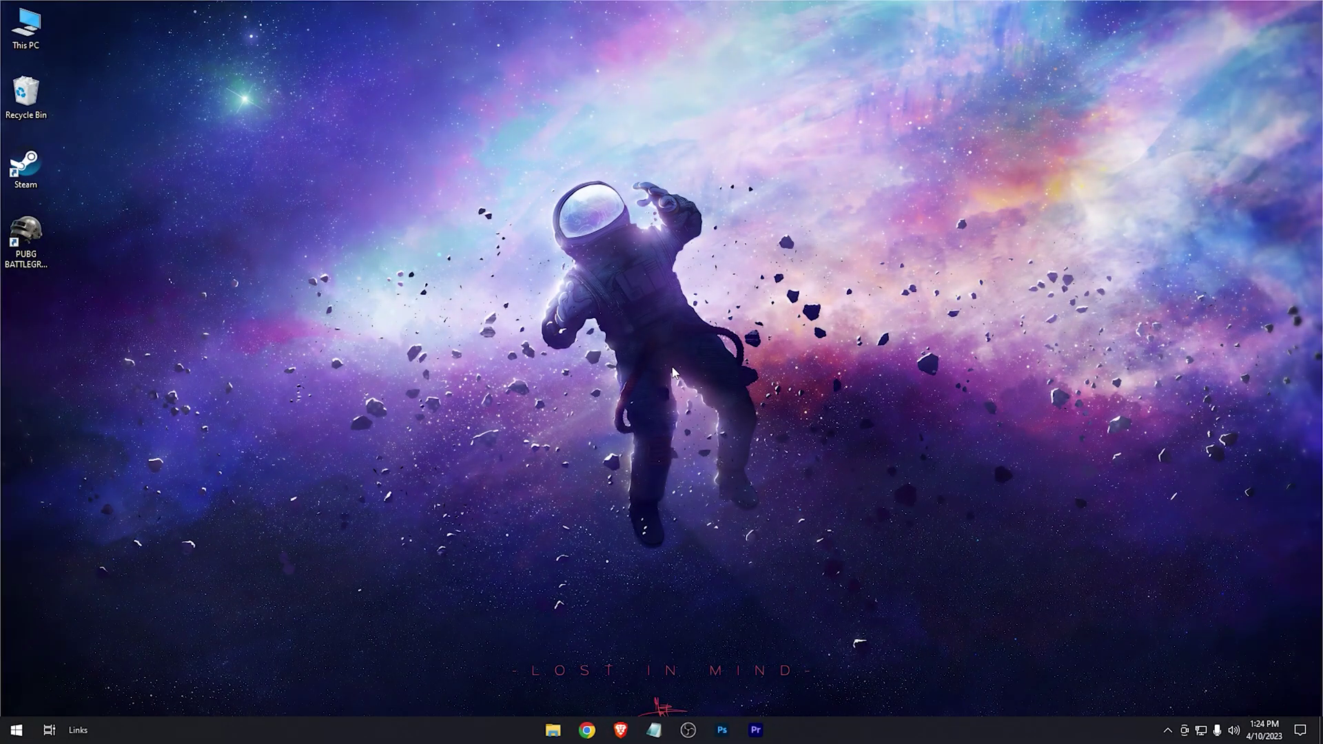
# Step: Open %localappdata% from Run, then go to TslGame\Saved\Config\WindowsNoEditor
pyautogui.press('super+r')
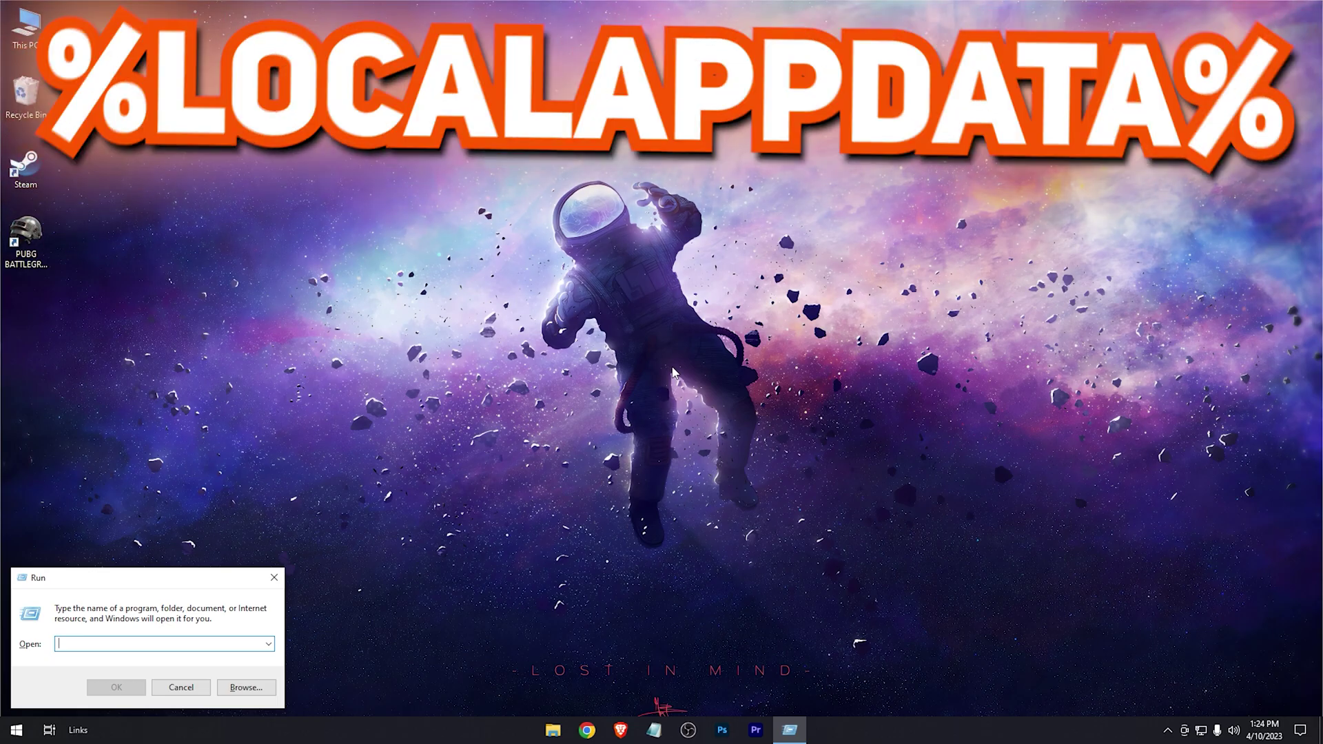
pyautogui.write('%localappdata%')
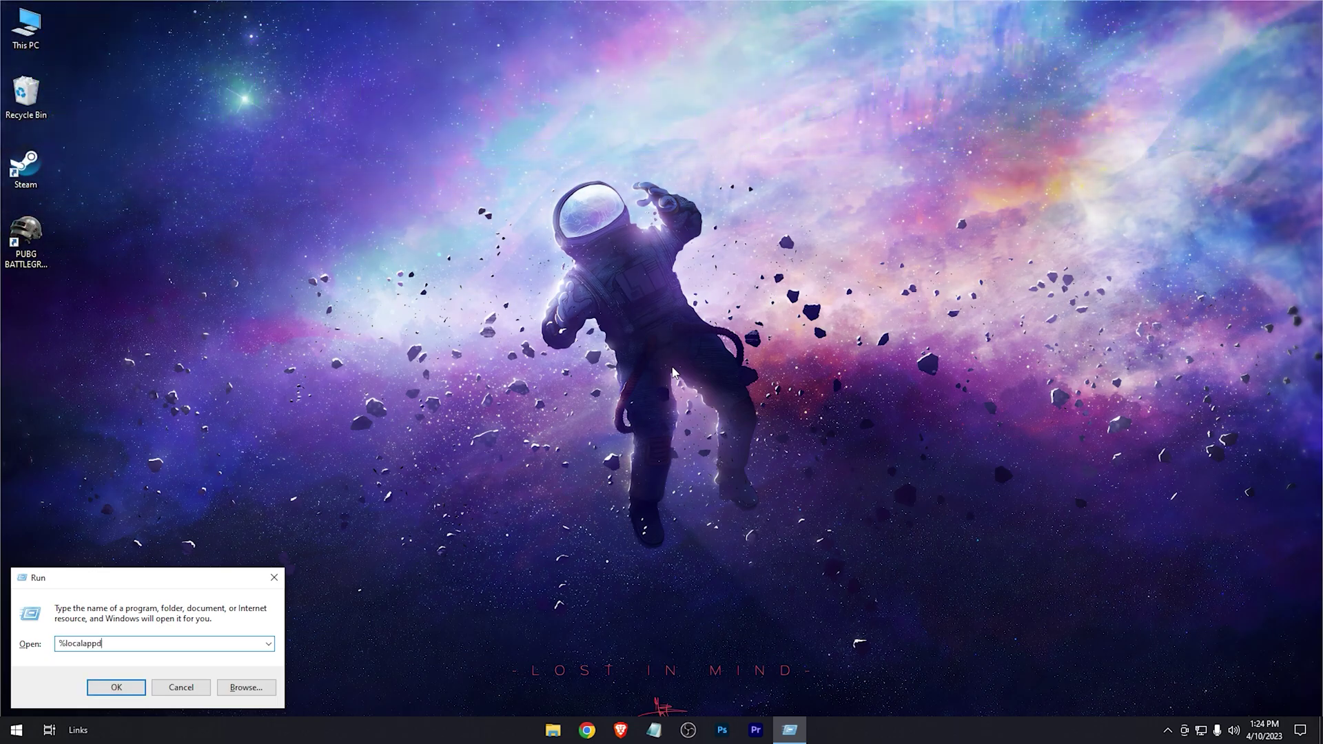
pyautogui.press('Return')
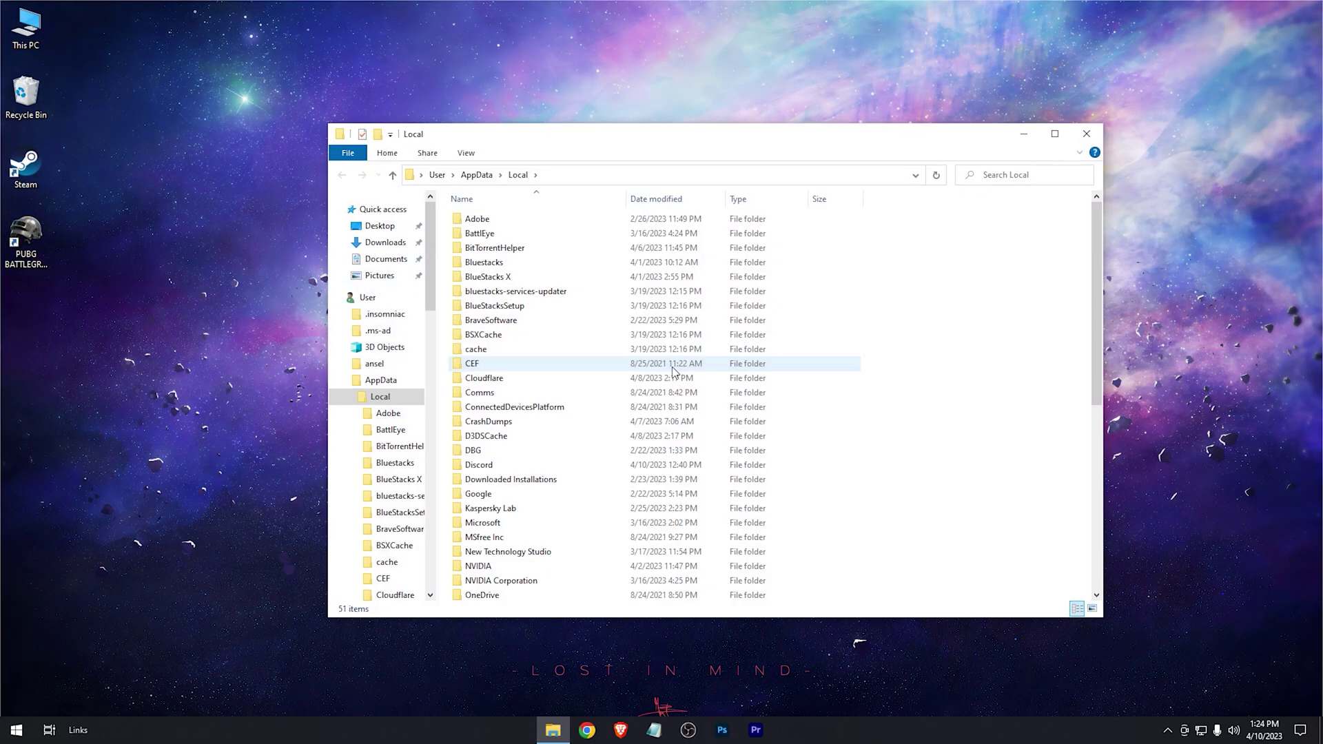
pyautogui.moveTo(1094, 261); pyautogui.dragTo(1095, 434)
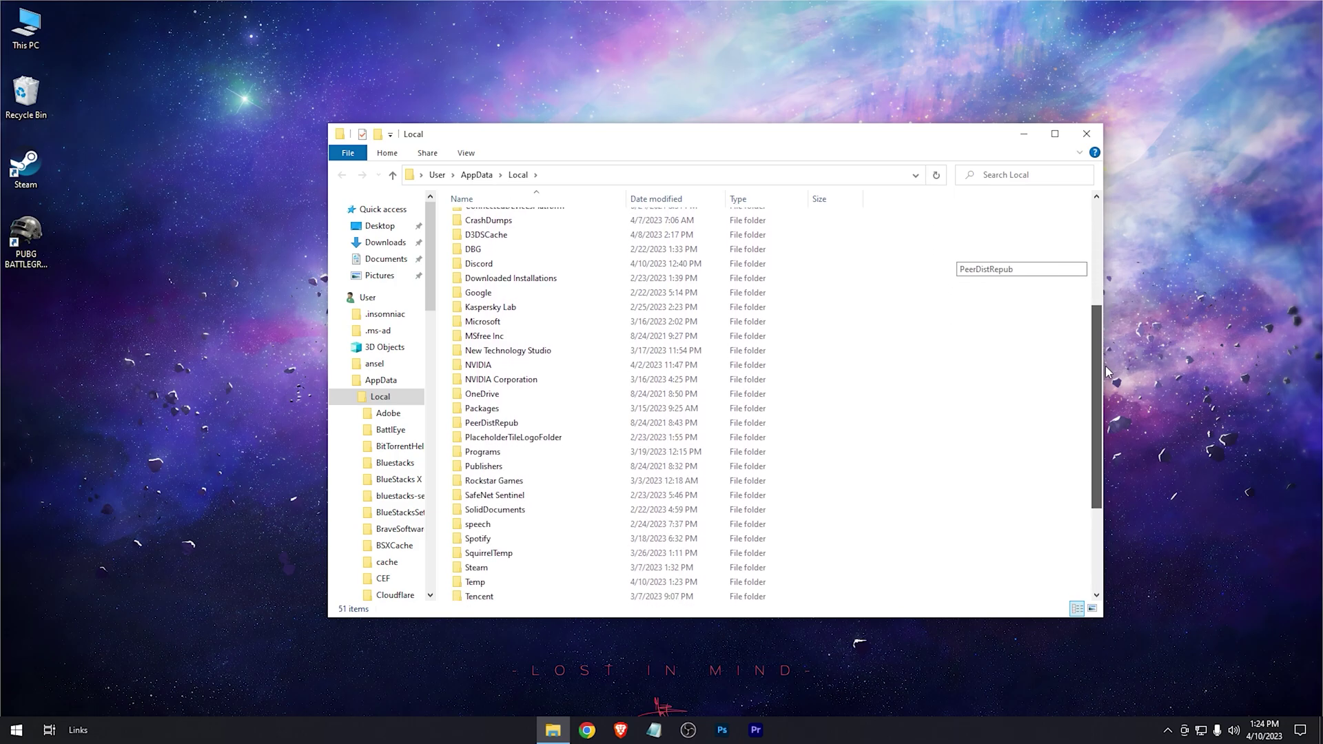
pyautogui.click(465, 505)
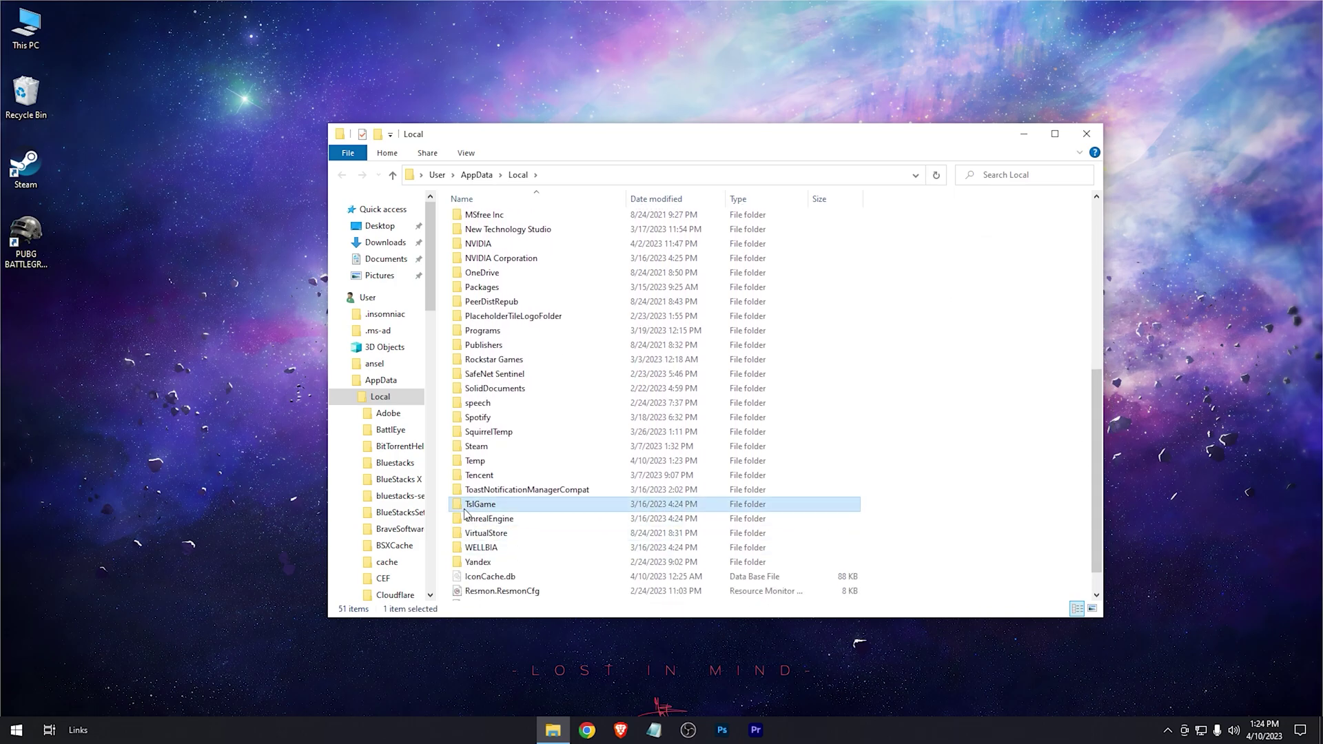
pyautogui.doubleClick(545, 506)
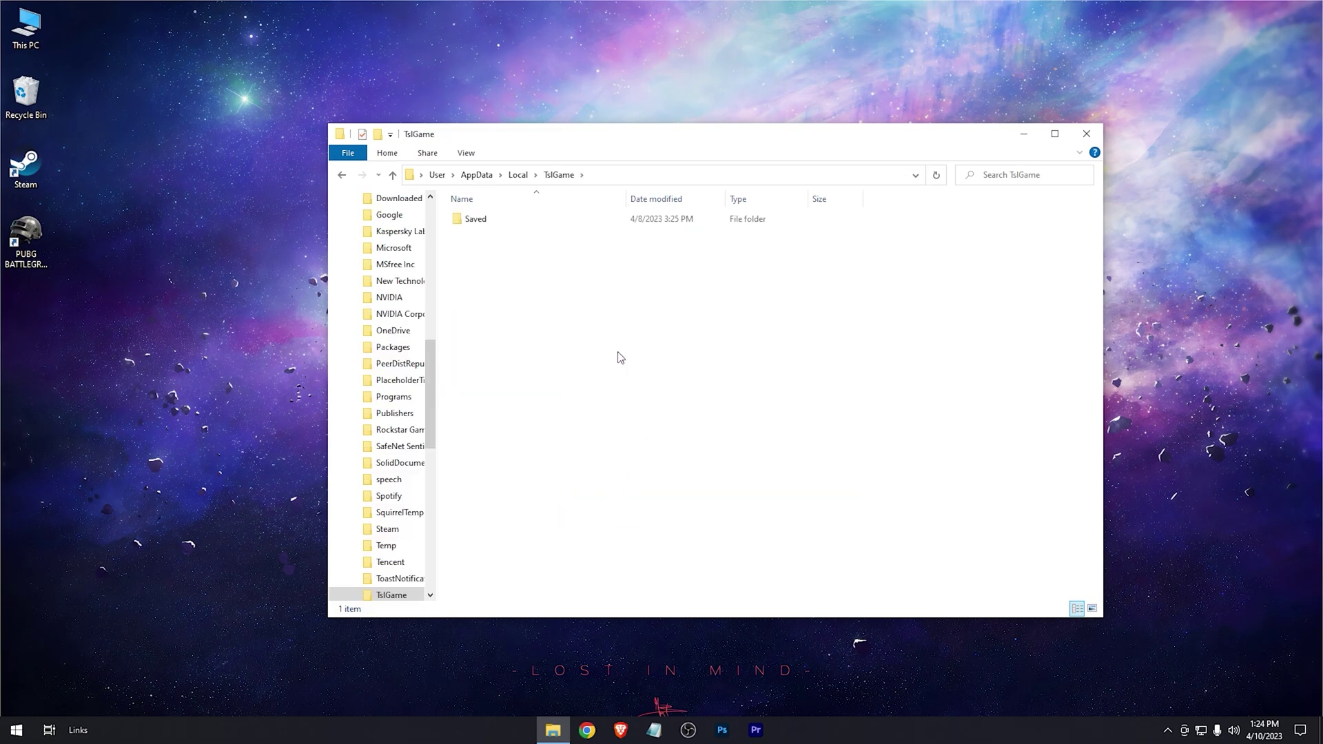
pyautogui.doubleClick(516, 226)
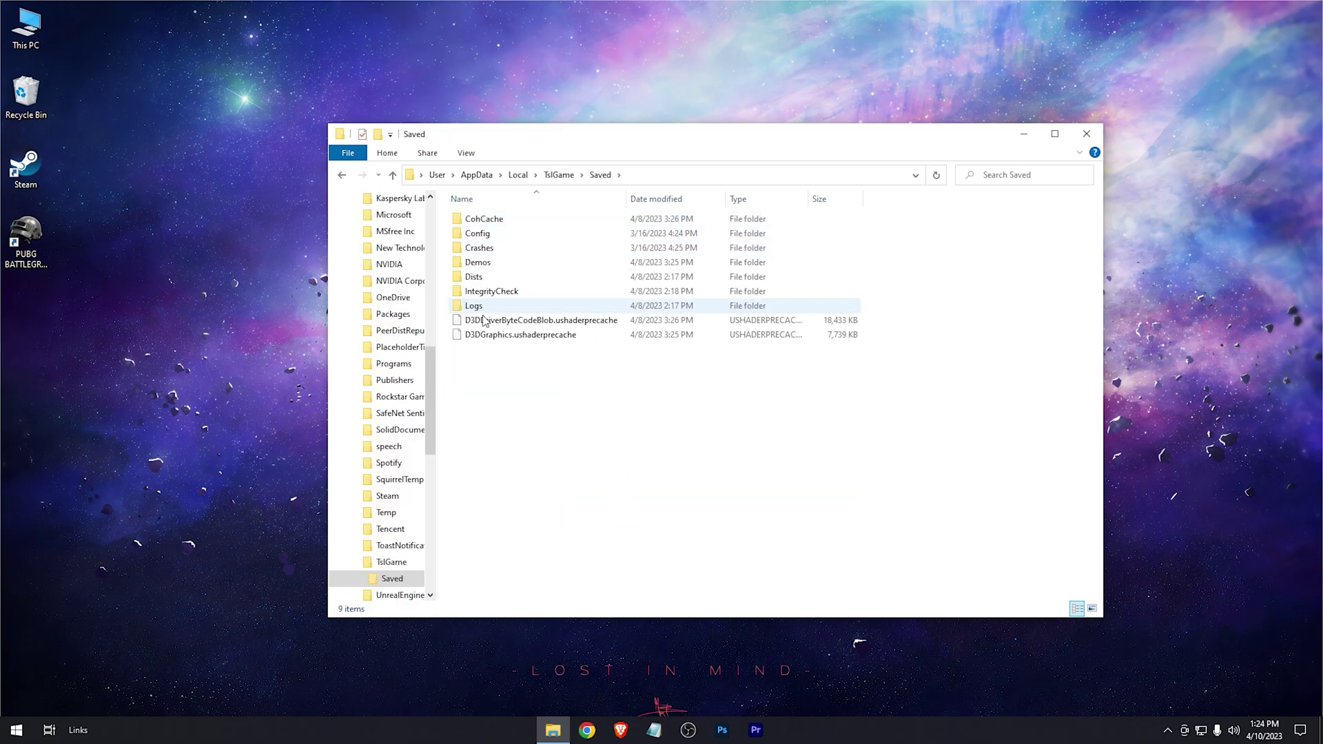
pyautogui.doubleClick(504, 233)
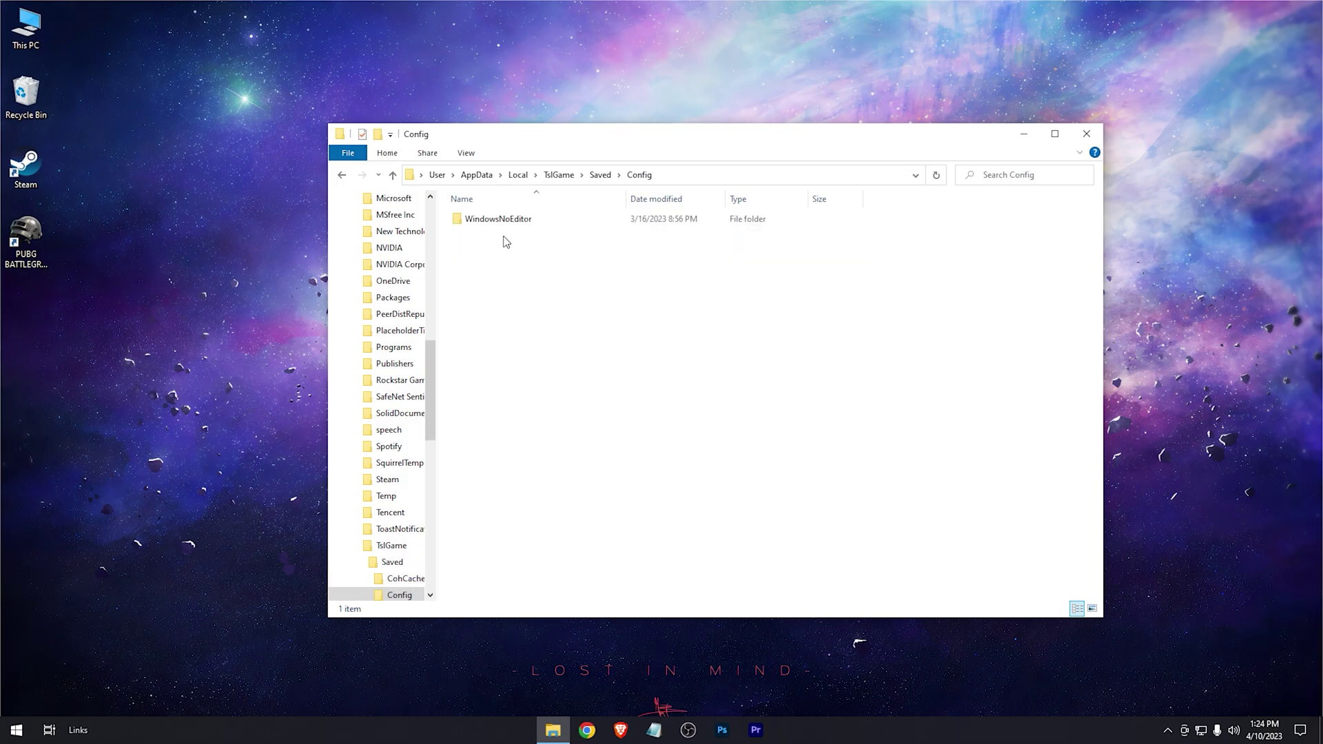
pyautogui.doubleClick(553, 226)
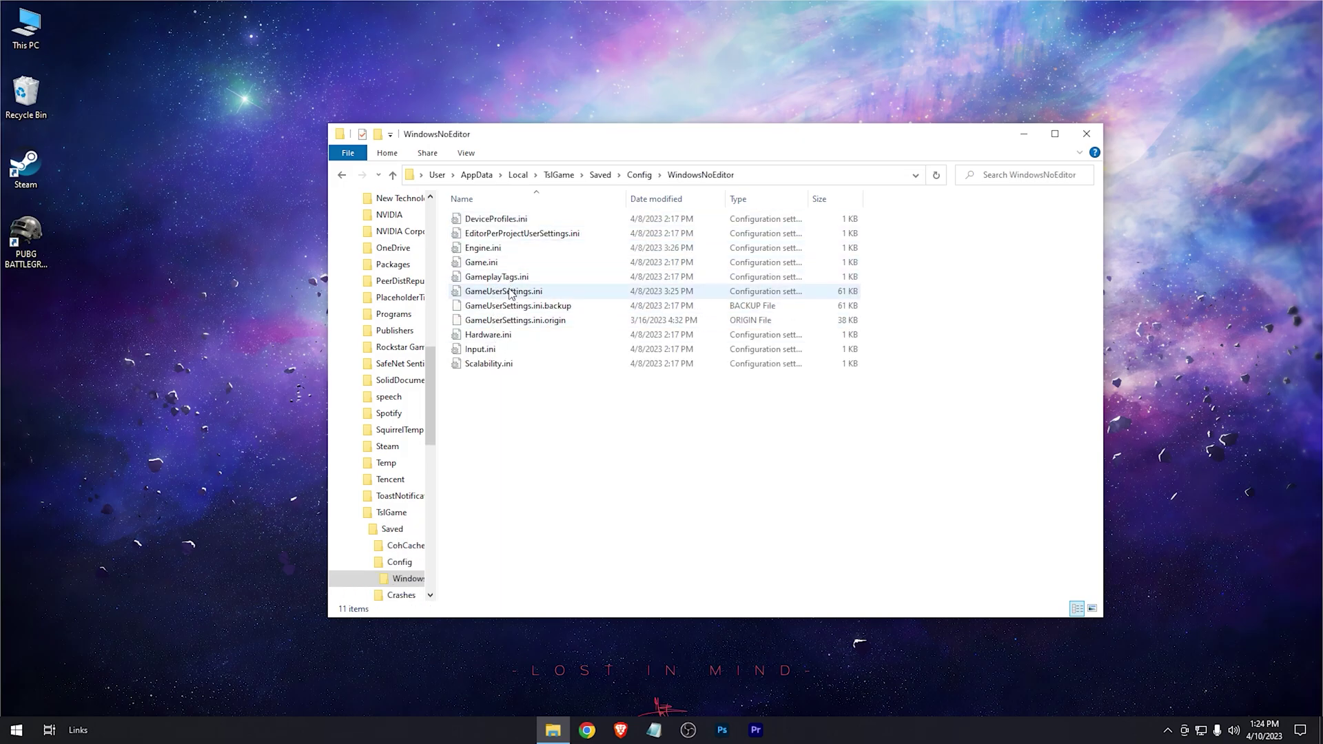
pyautogui.click(510, 293)
pyautogui.rightClick(585, 294)
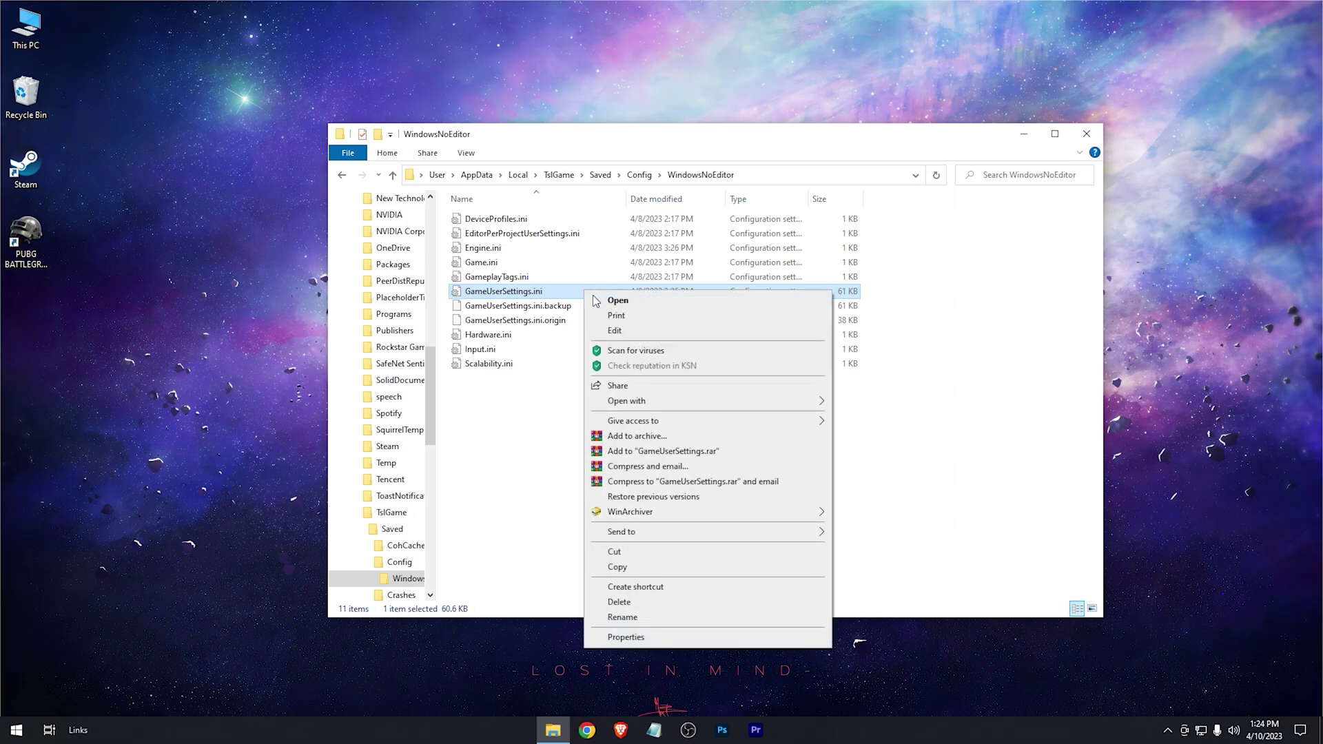
pyautogui.click(626, 638)
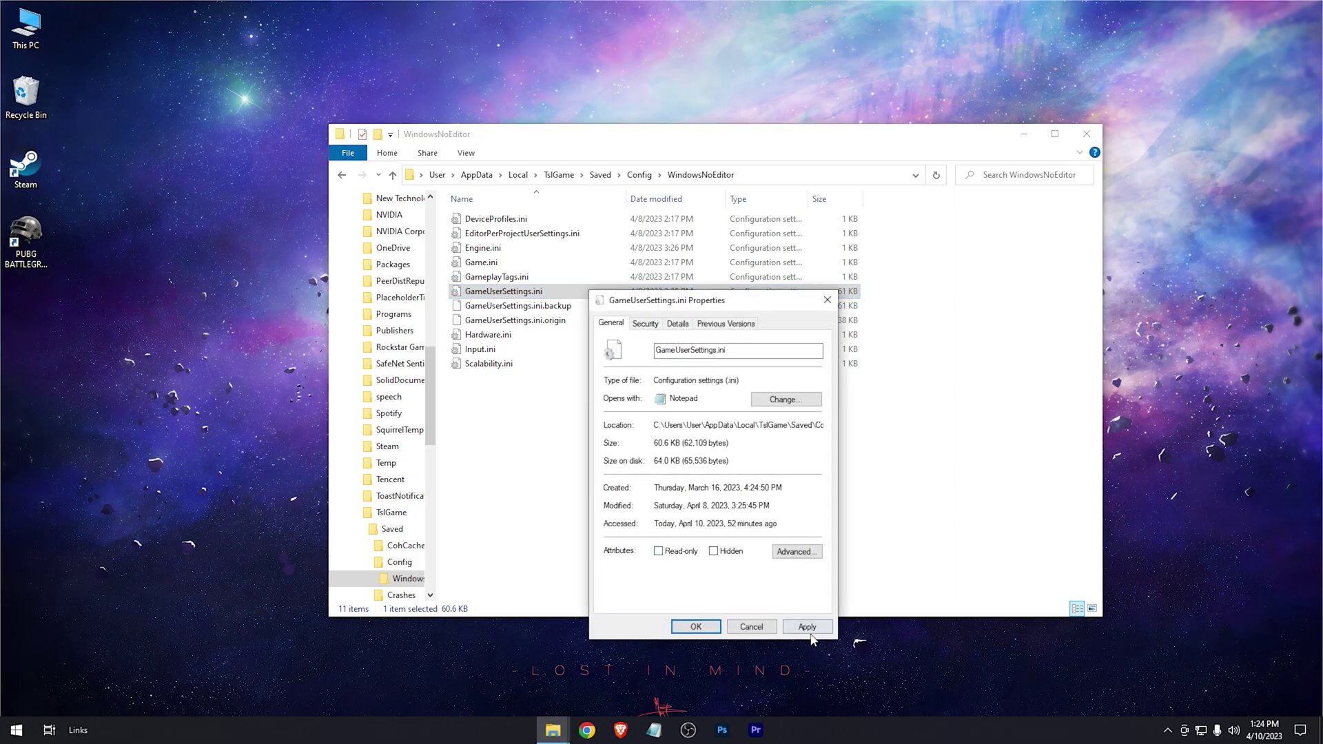
pyautogui.click(697, 627)
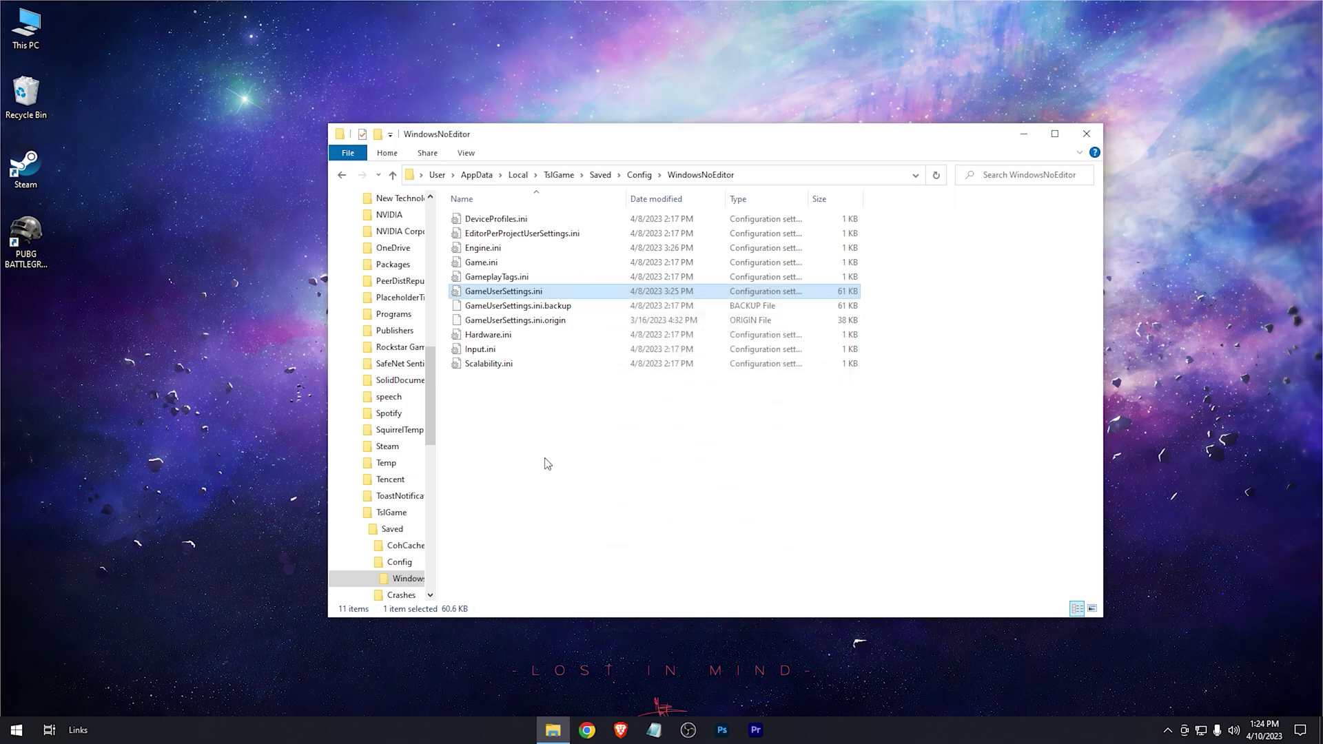
# Step: Edit GameUserSettings.ini in Notepad with ResolutionQuality and ScreenScale at 50, save, and close
pyautogui.rightClick(545, 296)
pyautogui.click(575, 331)
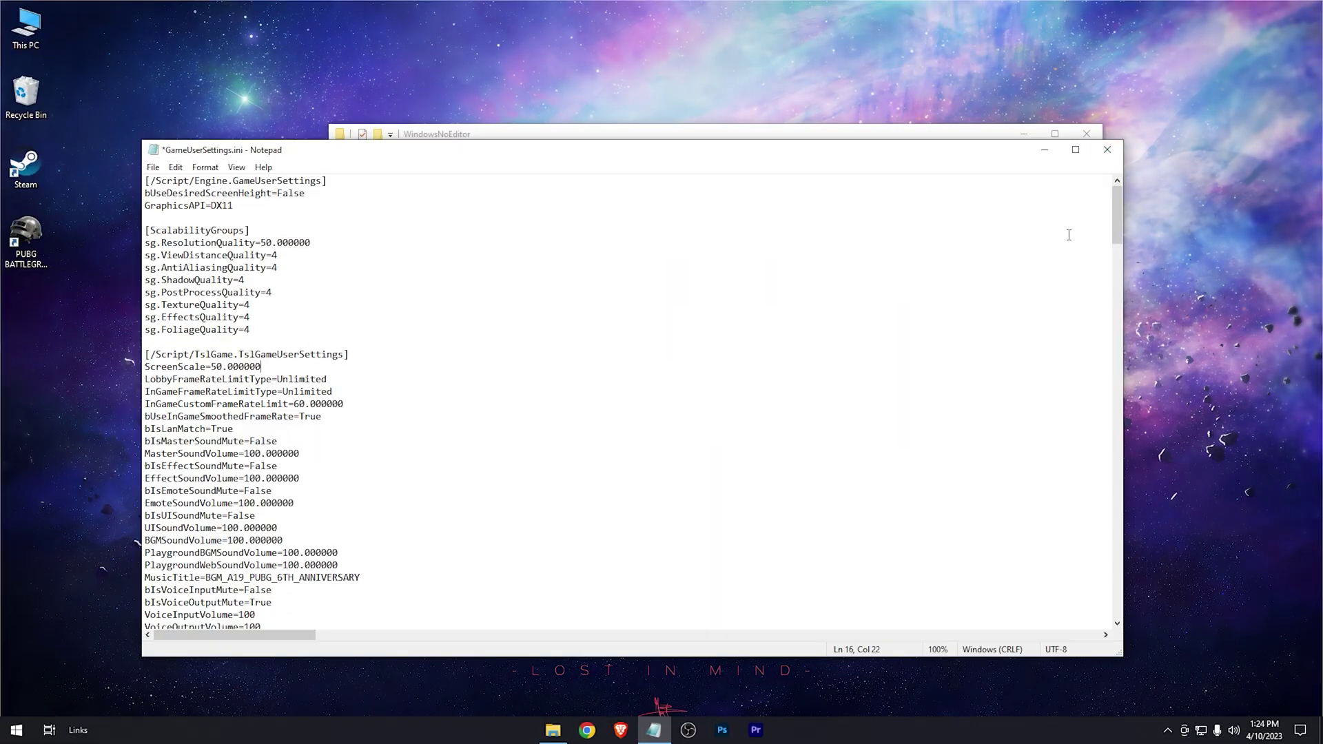
pyautogui.click(1107, 153)
# Step: Set GameUserSettings.ini to Read-only in its Properties and confirm with OK
pyautogui.rightClick(507, 292)
pyautogui.click(612, 642)
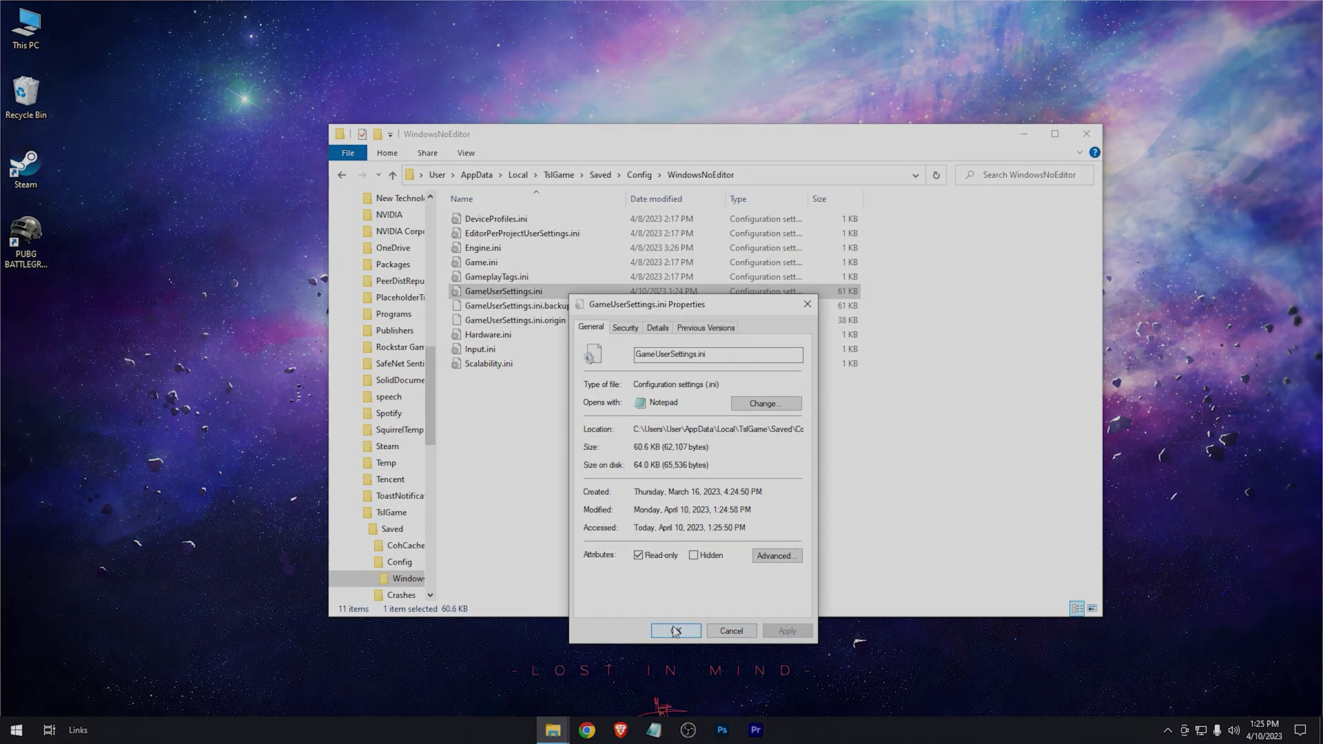
pyautogui.click(676, 631)
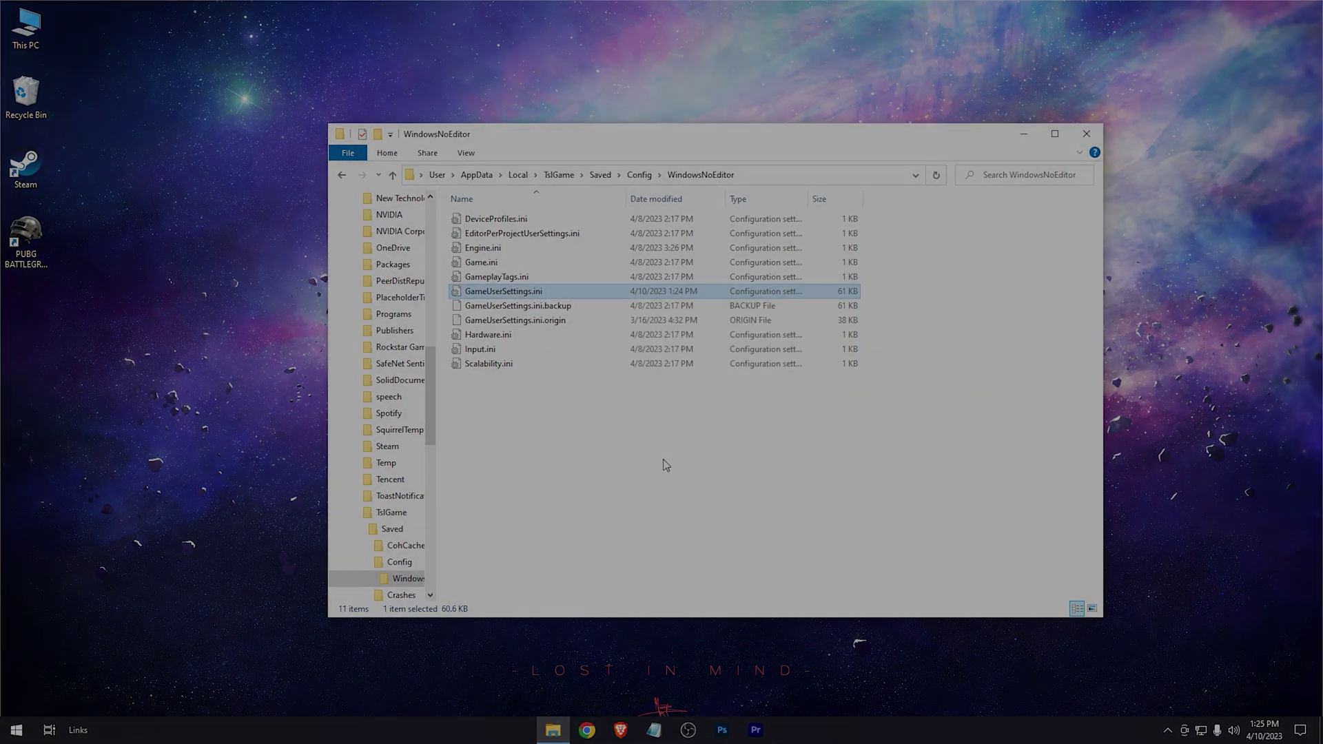